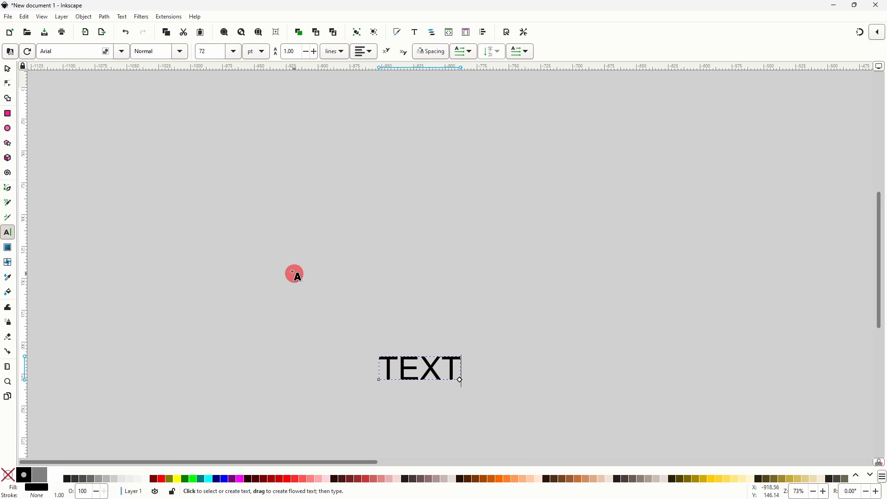
Step: Change the TEXT object's font to Montserrat with the Heavy style
{"action": "left_click", "coordinate": [83, 55]}
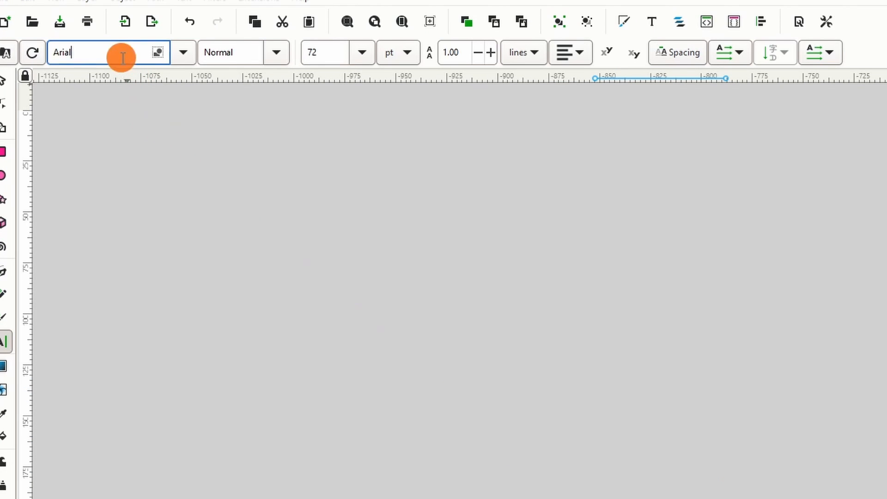
{"action": "double_click", "coordinate": [122, 57]}
{"action": "type", "text": "mon"}
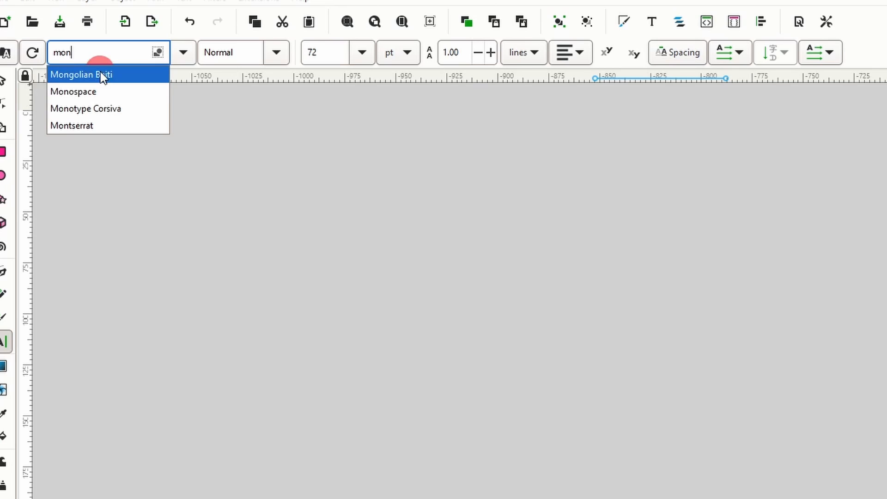
{"action": "left_click", "coordinate": [81, 126]}
{"action": "left_click_drag", "start_coordinate": [276, 58], "coordinate": [241, 423]}
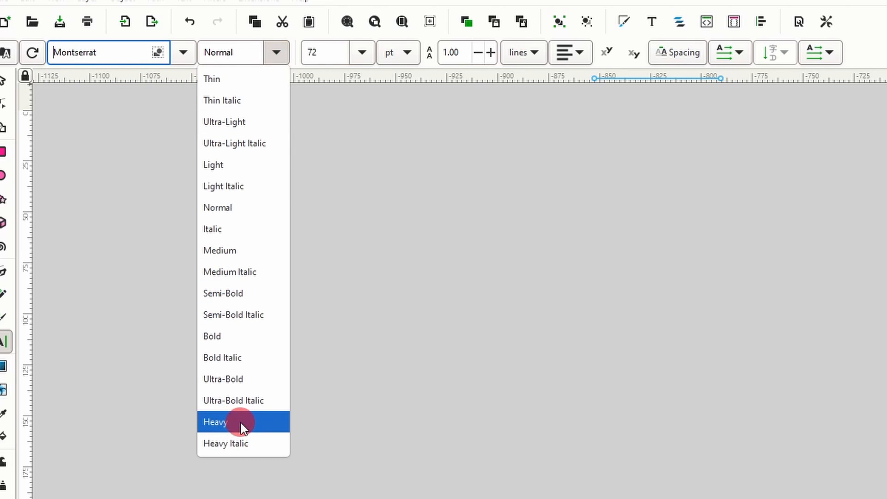
{"action": "left_click", "coordinate": [240, 422]}
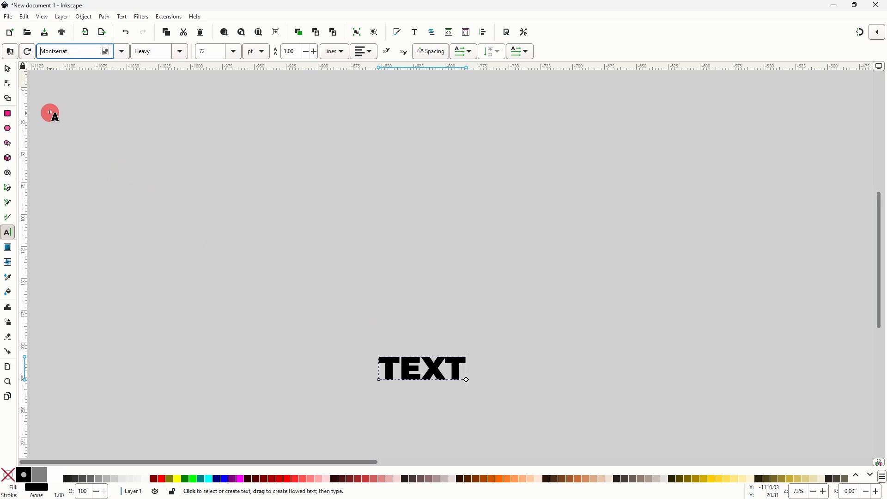
Step: Enlarge the text proportionally to about 186 mm wide and move it toward the middle of the canvas
{"action": "left_click", "coordinate": [8, 69]}
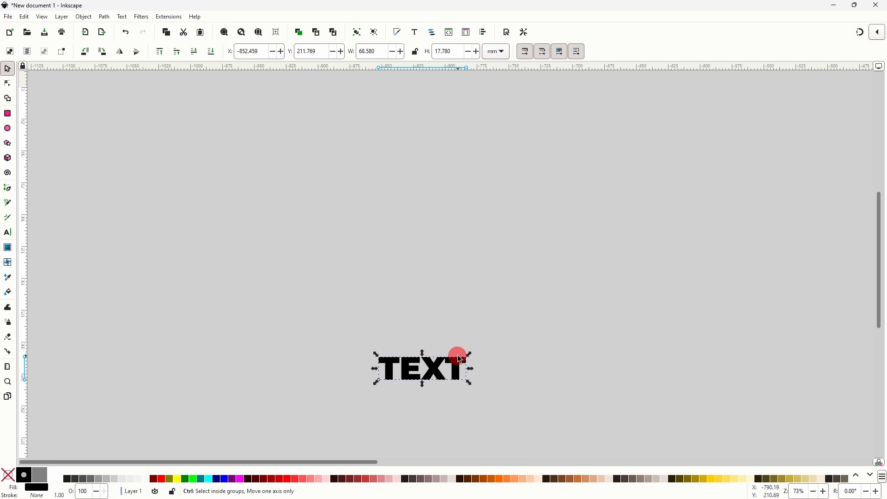
{"action": "left_click_drag", "start_coordinate": [471, 355], "coordinate": [616, 296]}
{"action": "left_click_drag", "start_coordinate": [589, 334], "coordinate": [523, 328]}
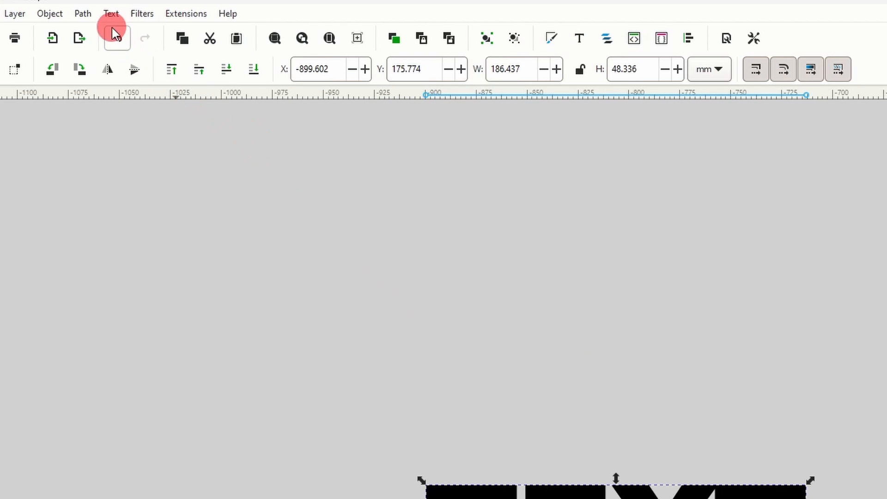
Step: Create a clone of the text using Path Effects and place it directly above the original
{"action": "left_click", "coordinate": [77, 15]}
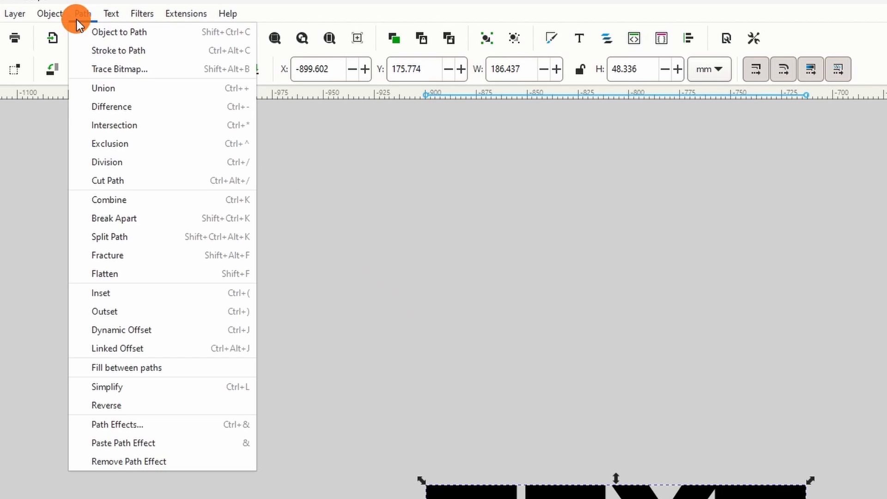
{"action": "left_click", "coordinate": [147, 426]}
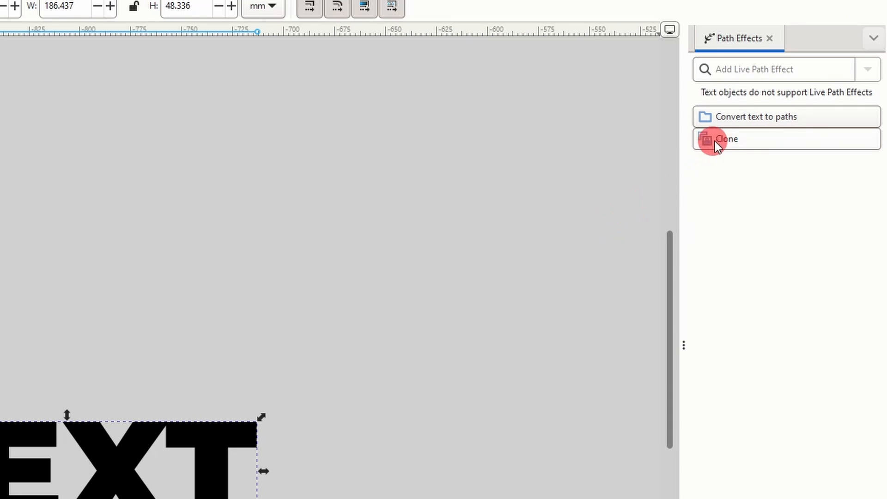
{"action": "left_click", "coordinate": [730, 138]}
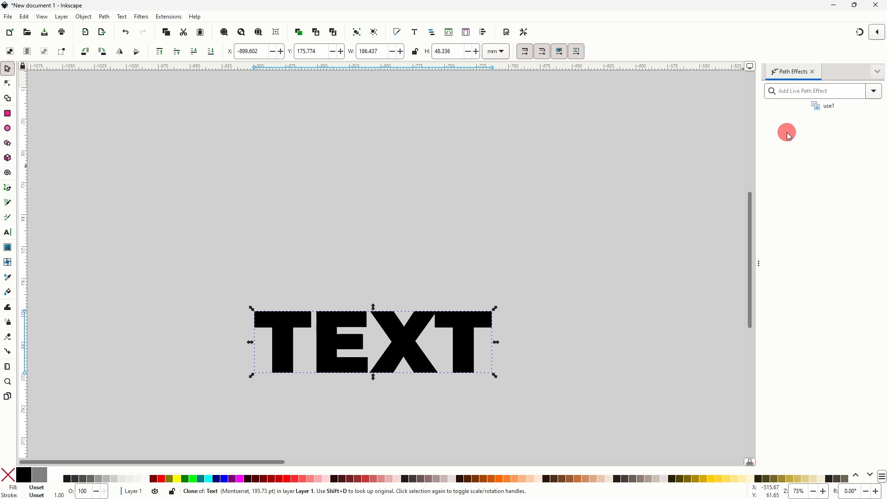
{"action": "left_click_drag", "start_coordinate": [462, 333], "coordinate": [465, 234]}
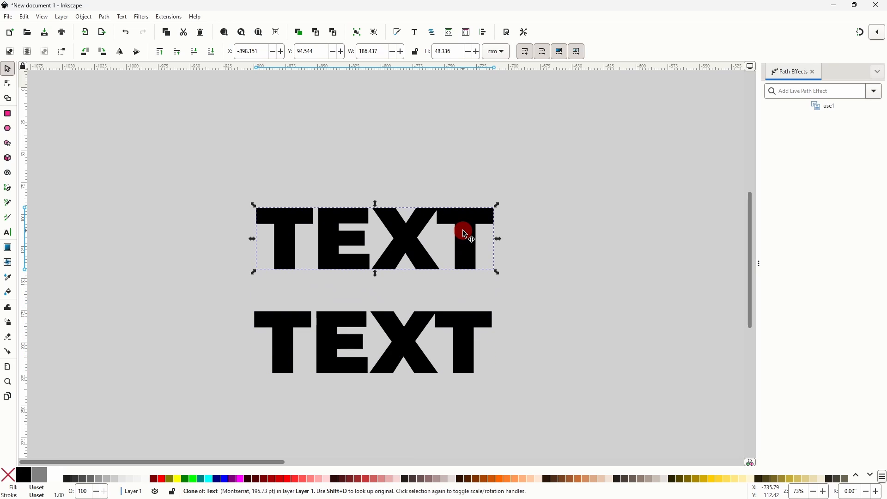
Step: Replace the wording of the original lower text with SLICED
{"action": "left_click", "coordinate": [347, 321]}
{"action": "left_click", "coordinate": [8, 232]}
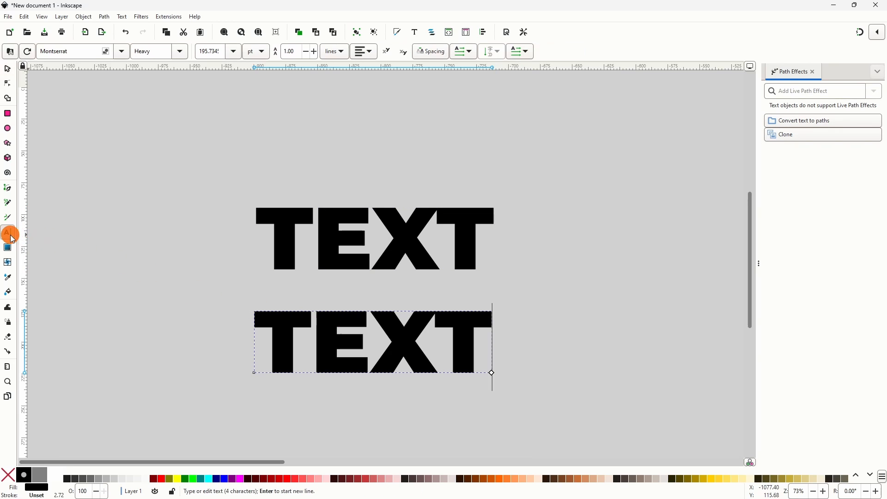
{"action": "key", "text": "ctrl+a"}
{"action": "type", "text": "SLICED"}
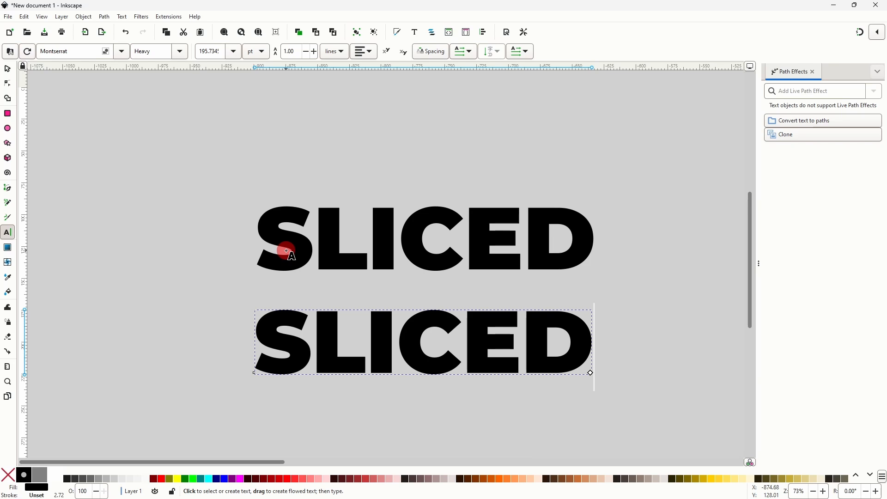
Step: Try red and blue fills on the original text, ending with a light red
{"action": "left_click", "coordinate": [164, 480]}
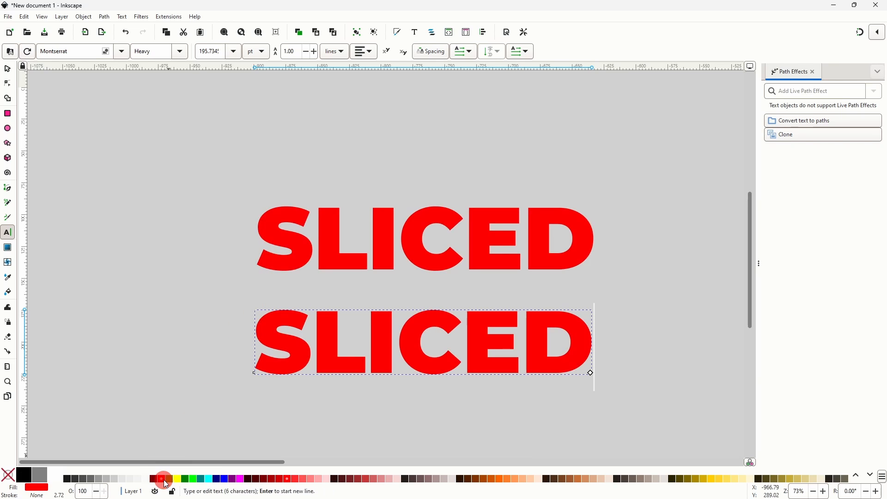
{"action": "left_click", "coordinate": [226, 479]}
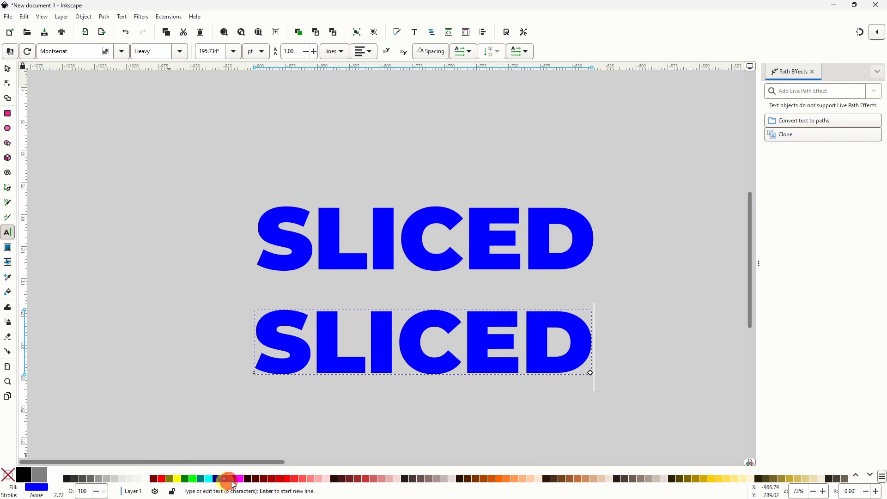
{"action": "left_click", "coordinate": [310, 480]}
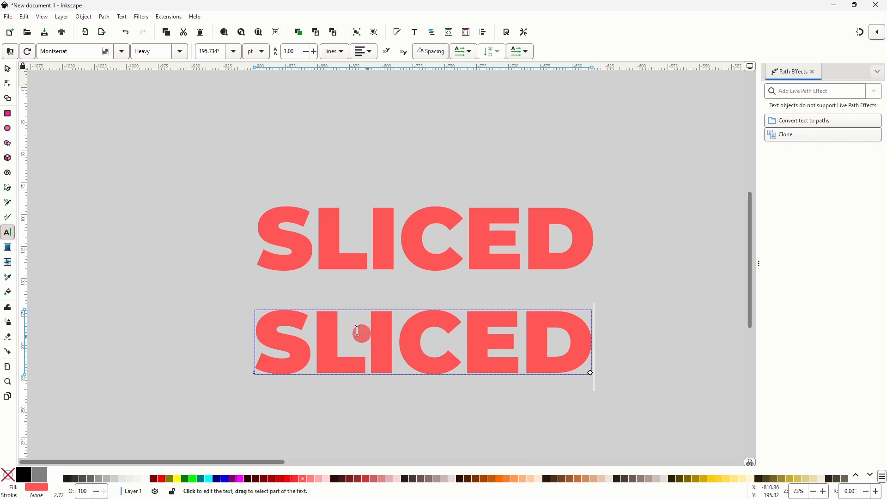
Step: Apply the Clone original path effect to the upper SLICED clone
{"action": "left_click", "coordinate": [9, 68]}
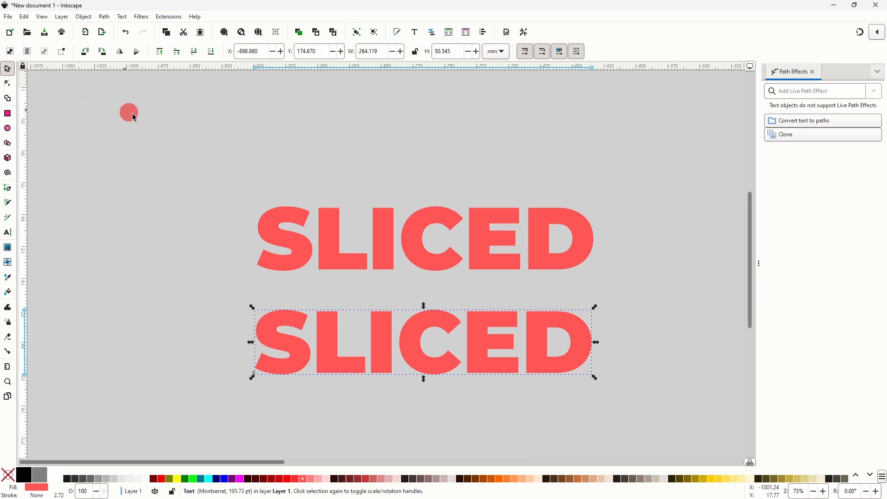
{"action": "left_click", "coordinate": [422, 226]}
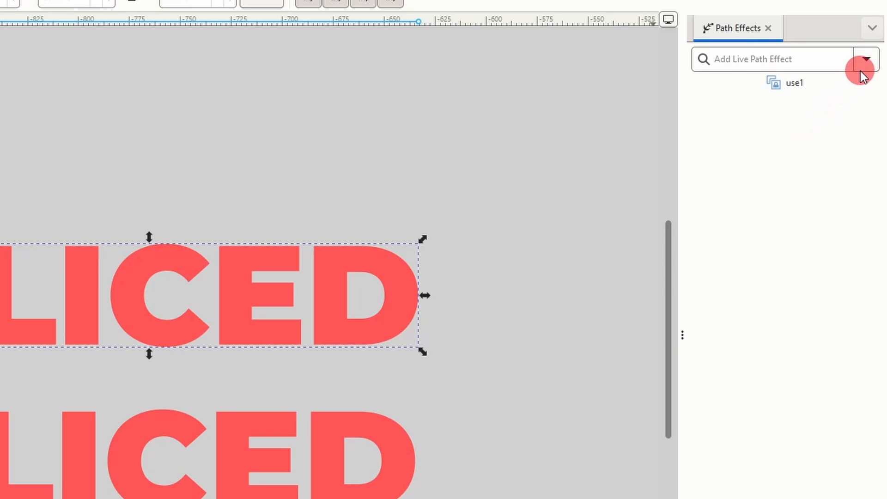
{"action": "left_click", "coordinate": [864, 62]}
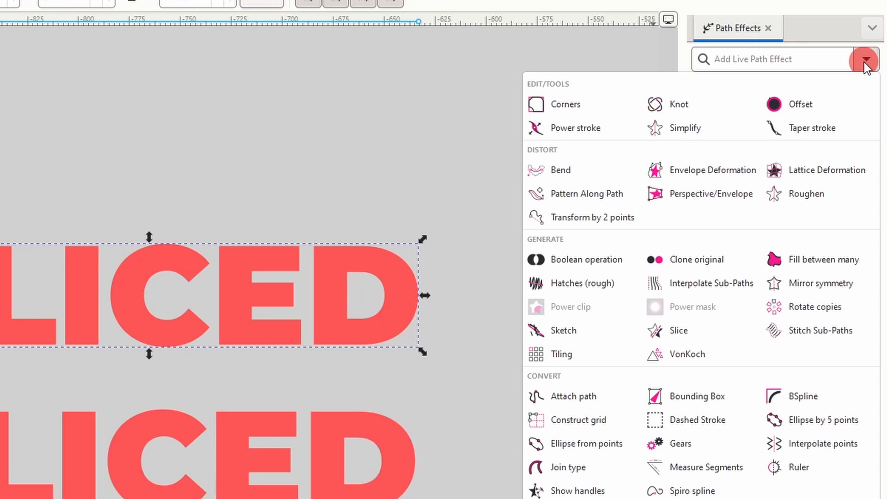
{"action": "left_click", "coordinate": [698, 258]}
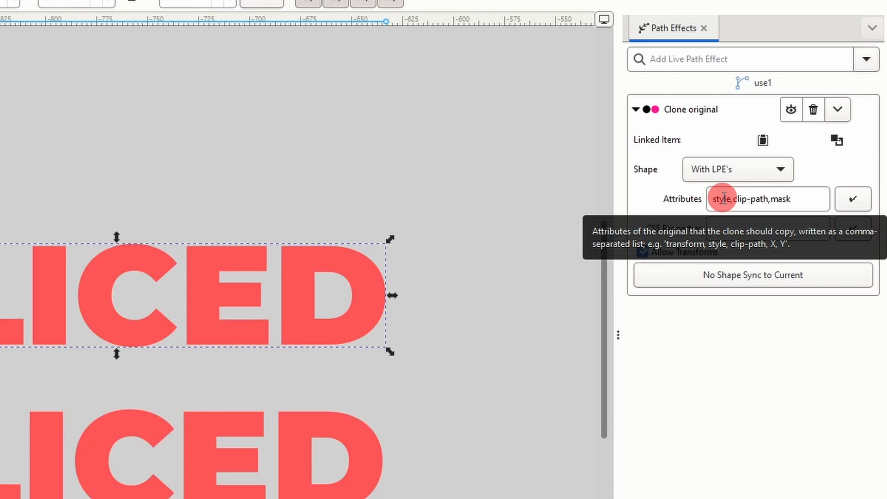
Step: Clear the Clone original effect's copied attributes, apply the change, and fill the upper text with white
{"action": "left_click", "coordinate": [791, 201]}
{"action": "left_click_drag", "start_coordinate": [792, 200], "coordinate": [703, 201]}
{"action": "key", "text": "BackSpace"}
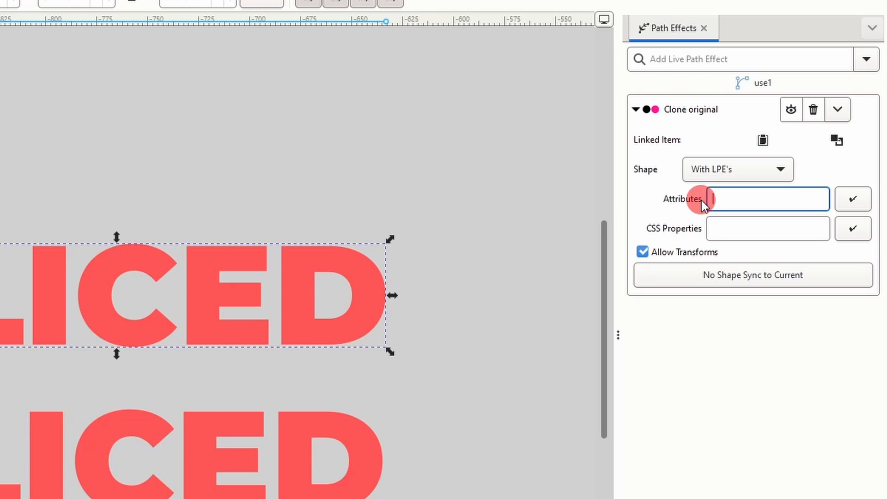
{"action": "left_click", "coordinate": [840, 201]}
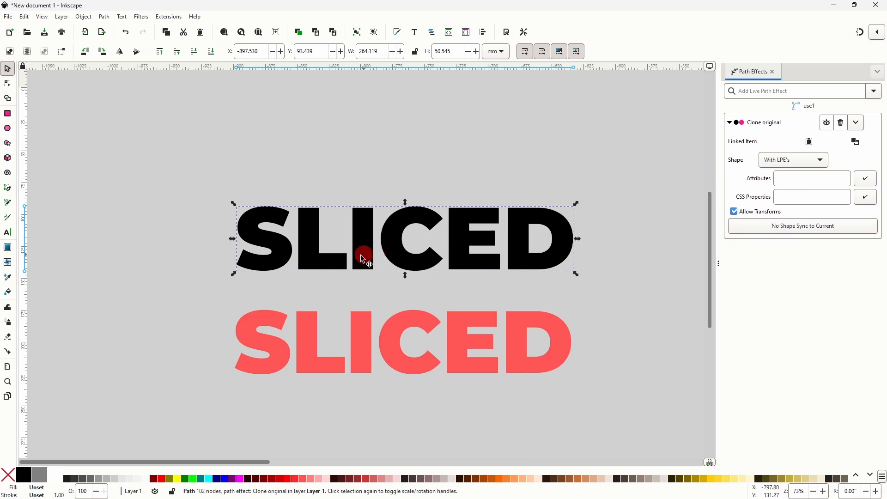
{"action": "left_click", "coordinate": [57, 476]}
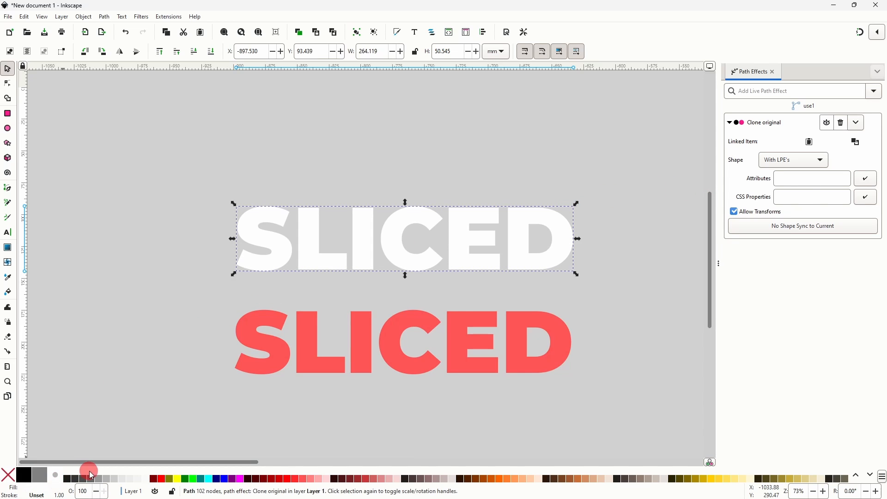
Step: Fill the lower original text with blue and then with pure red
{"action": "left_click", "coordinate": [314, 332]}
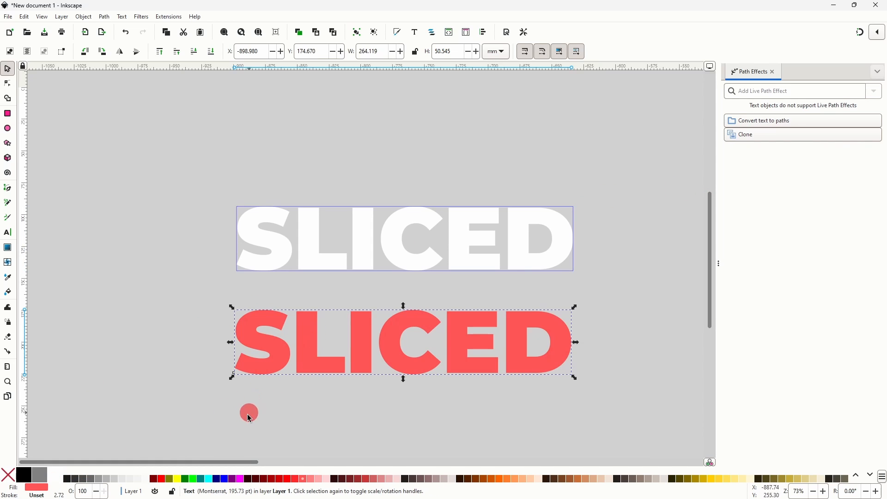
{"action": "left_click", "coordinate": [224, 479]}
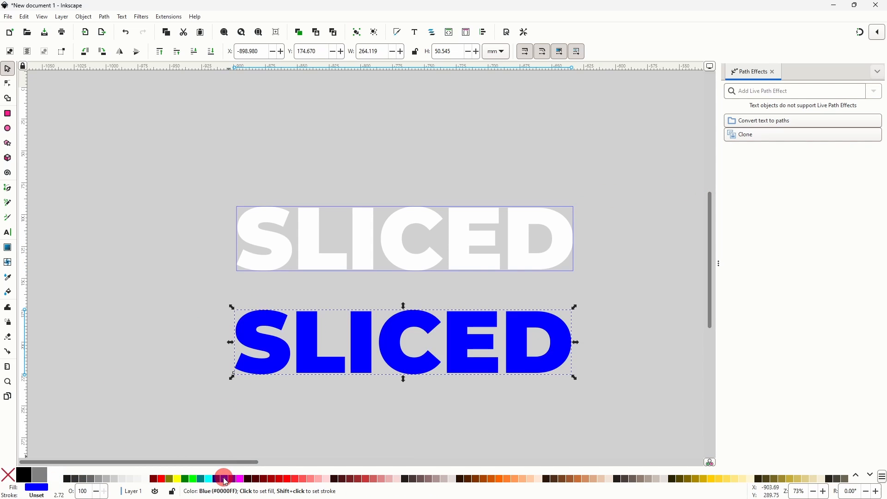
{"action": "left_click", "coordinate": [163, 480]}
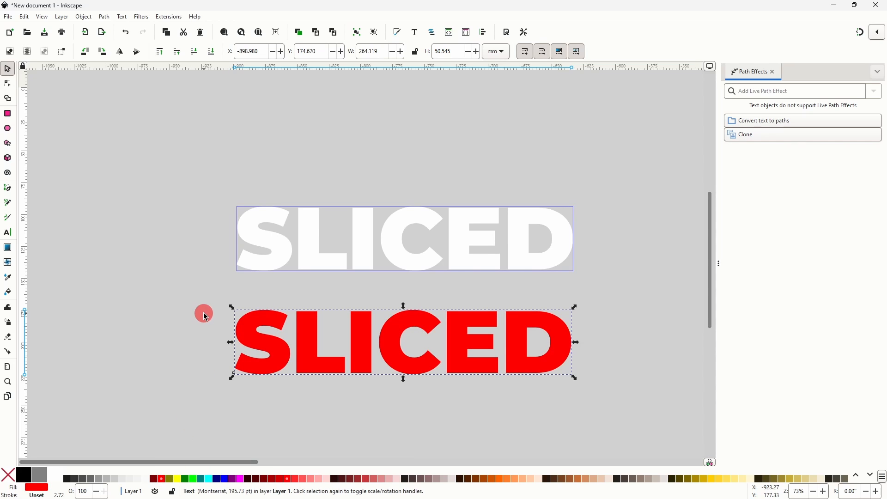
Step: Copy the white SLICED text and duplicate it in place
{"action": "left_click", "coordinate": [425, 218]}
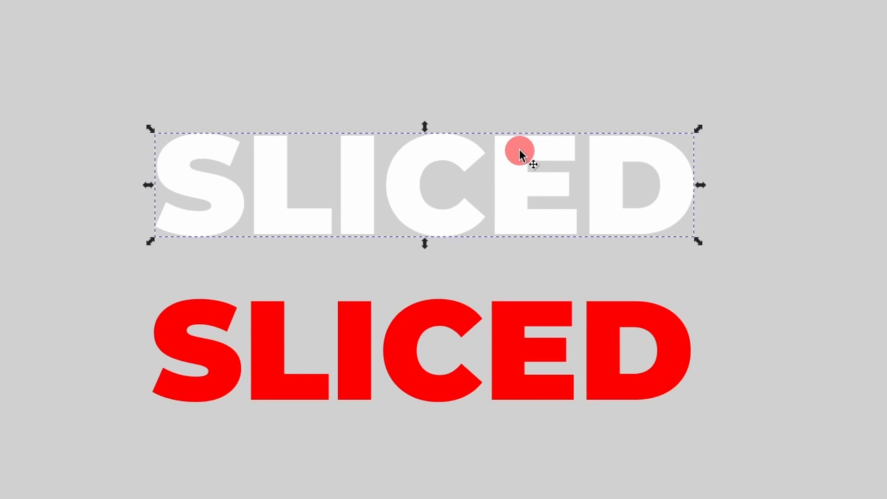
{"action": "right_click", "coordinate": [520, 151]}
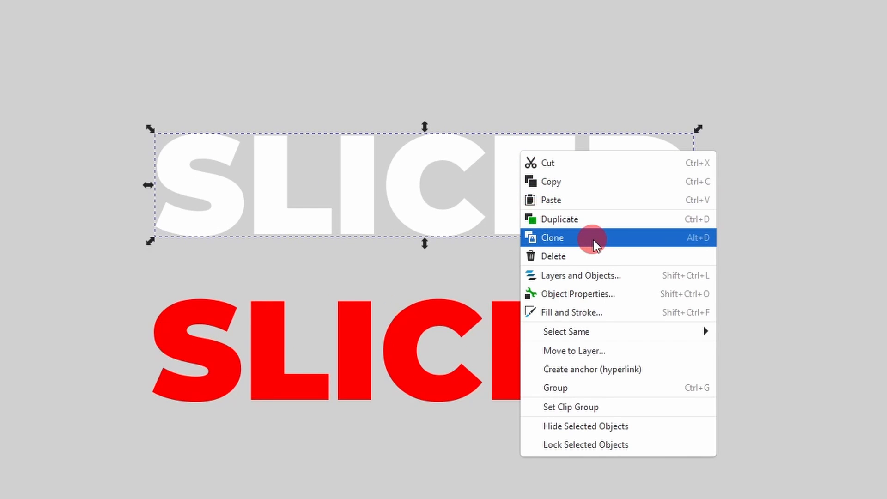
{"action": "left_click", "coordinate": [578, 184]}
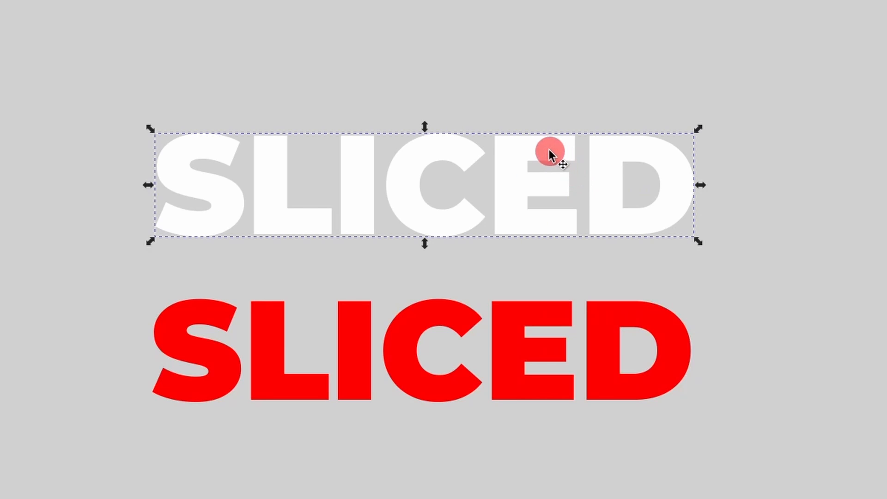
{"action": "right_click", "coordinate": [525, 158]}
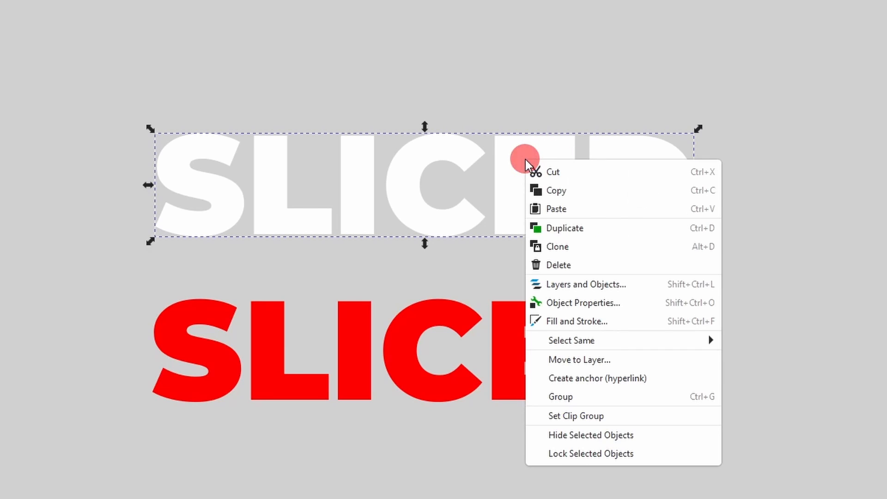
{"action": "left_click", "coordinate": [576, 227]}
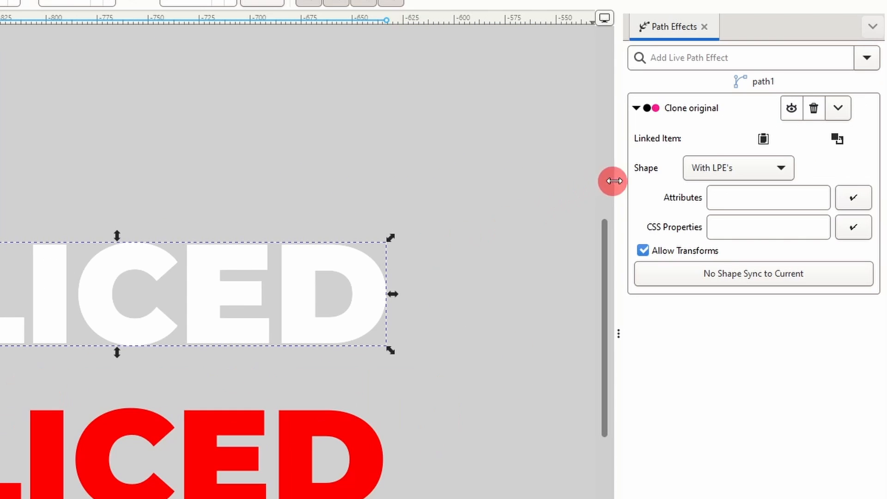
Step: Link the duplicate's Clone original effect to the copied white text, and try moving it with Allow Transforms turned off
{"action": "left_click", "coordinate": [754, 138]}
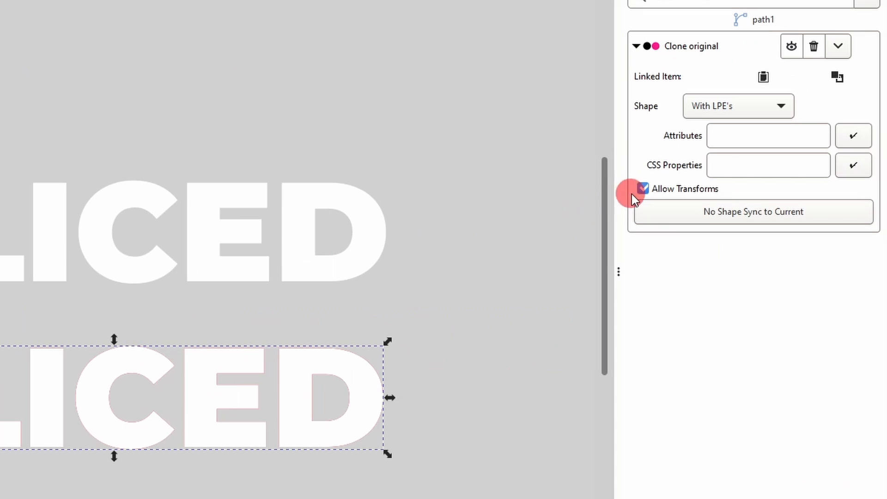
{"action": "left_click", "coordinate": [643, 188]}
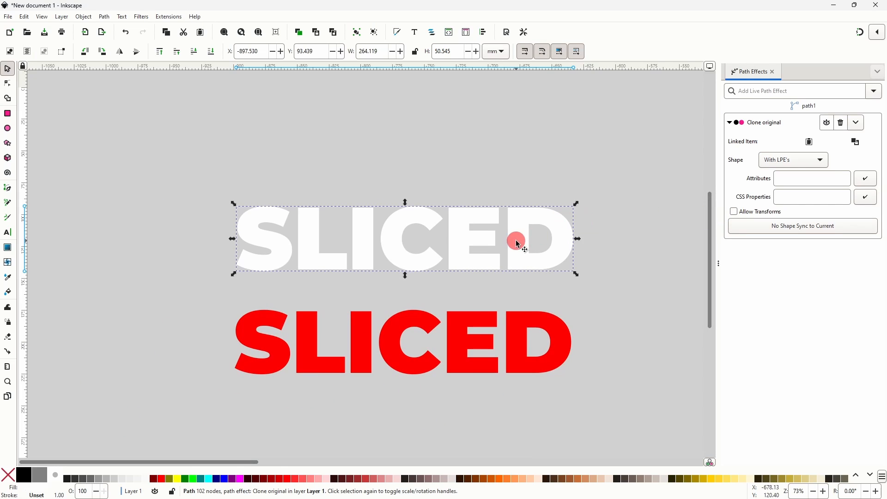
{"action": "left_click_drag", "start_coordinate": [516, 238], "coordinate": [507, 210]}
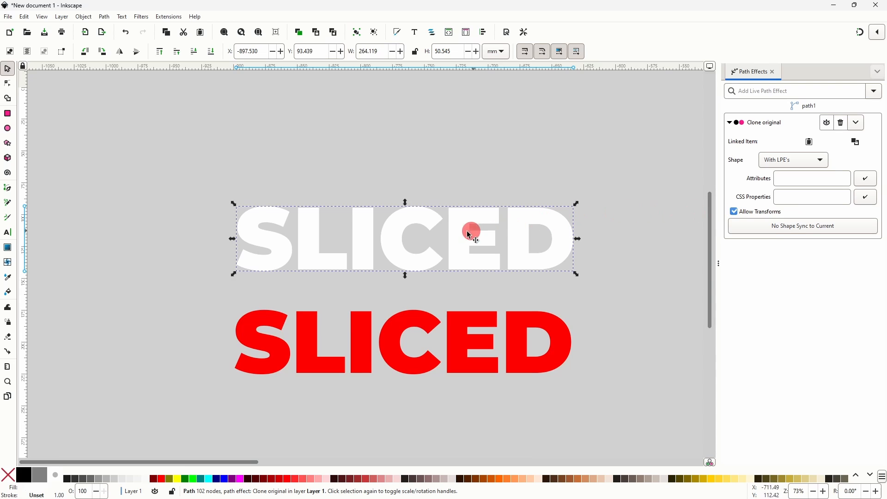
Step: Fill the duplicate lying over the white SLICED text with black
{"action": "left_click", "coordinate": [24, 476]}
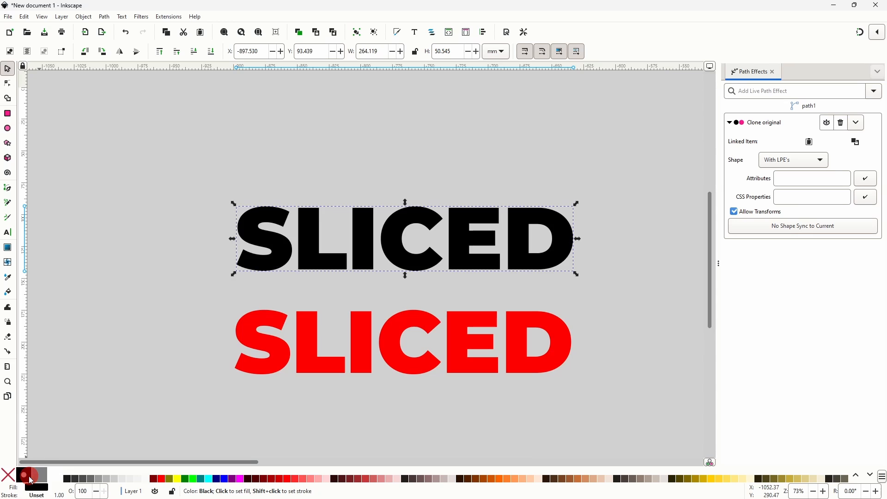
{"action": "scroll", "coordinate": [363, 214], "scroll_direction": "up", "scroll_amount": 7}
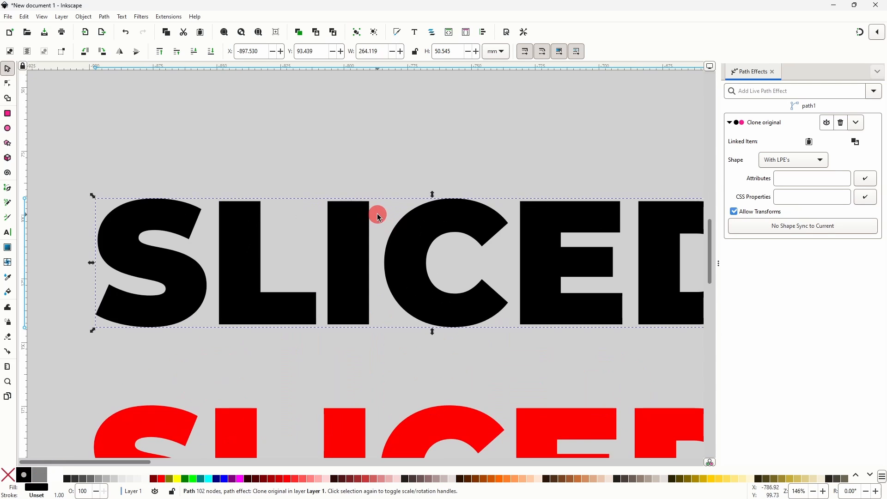
Step: Offset the black SLICED copy slightly down and to the right, and repeat the duplicate with the same offset 29 times to build an extrusion
{"action": "scroll", "coordinate": [365, 206], "scroll_direction": "up", "scroll_amount": 1}
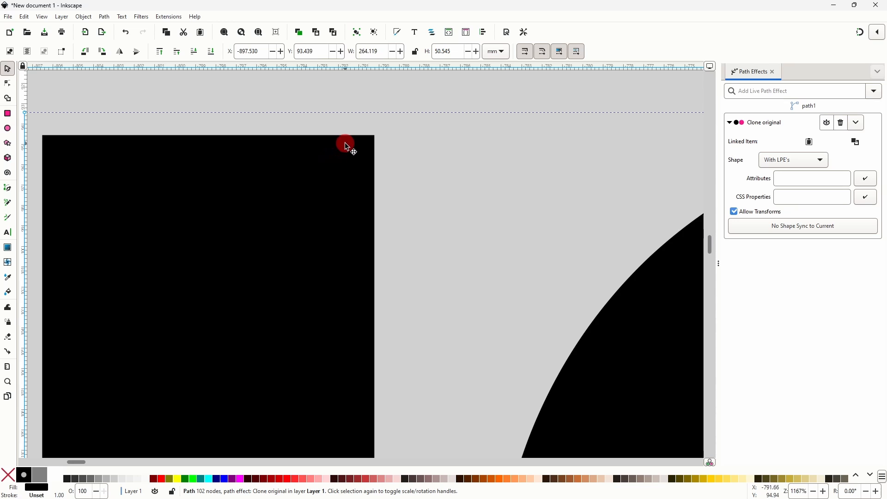
{"action": "left_click_drag", "start_coordinate": [347, 143], "coordinate": [351, 148]}
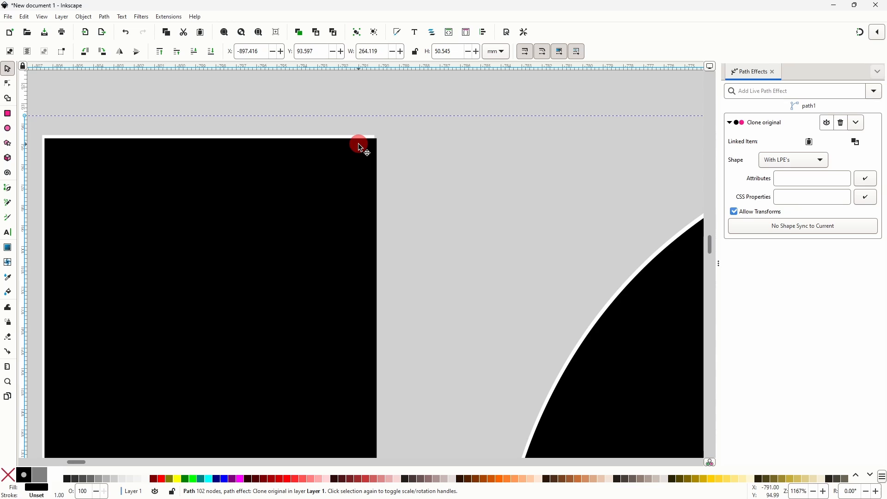
{"action": "key", "text": "ctrl"}
{"action": "key", "text": "ctrl+alt+d"}
{"action": "key", "text": "ctrl+alt+d"}
{"action": "key", "text": "ctrl+alt+d"}
{"action": "key", "text": "ctrl+alt+d"}
{"action": "key", "text": "ctrl+alt+d"}
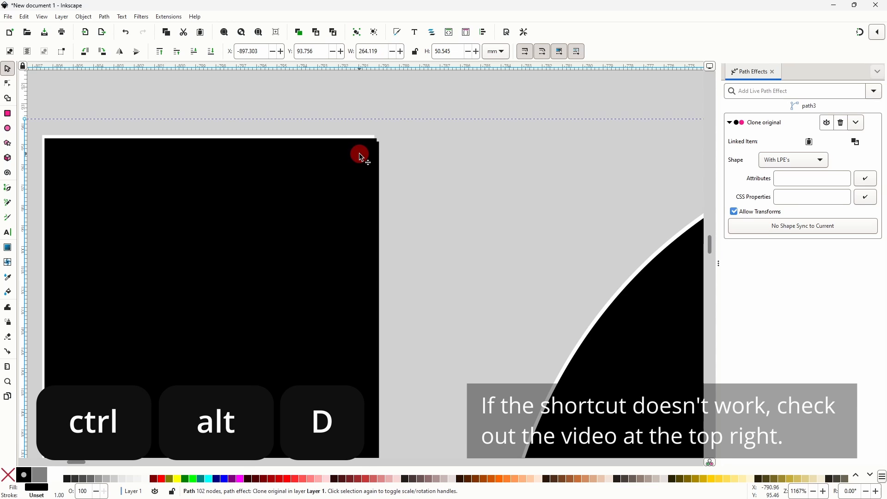
{"action": "key", "text": "ctrl+alt+d"}
{"action": "key", "text": "ctrl+alt+d"}
{"action": "key", "text": "ctrl+alt+d"}
{"action": "key", "text": "ctrl+alt+d"}
{"action": "key", "text": "ctrl+alt+d"}
{"action": "key", "text": "ctrl+alt+d"}
{"action": "key", "text": "ctrl+alt+d"}
{"action": "key", "text": "ctrl+alt+d"}
{"action": "key", "text": "ctrl+alt+d"}
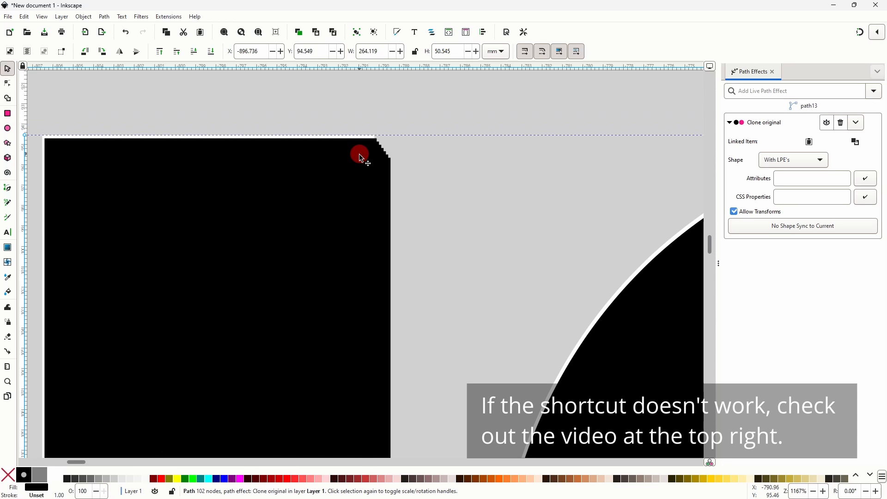
{"action": "key", "text": "ctrl+alt+d"}
{"action": "key", "text": "ctrl+alt+d"}
{"action": "key", "text": "ctrl+alt+d"}
{"action": "key", "text": "ctrl+alt+d"}
{"action": "key", "text": "ctrl+alt+d"}
{"action": "key", "text": "ctrl+alt+d"}
{"action": "key", "text": "ctrl+alt+d"}
{"action": "key", "text": "ctrl+alt+d"}
{"action": "key", "text": "ctrl+alt+d"}
{"action": "key", "text": "ctrl+alt+d"}
{"action": "key", "text": "ctrl+alt+d"}
{"action": "key", "text": "ctrl+alt+d"}
{"action": "key", "text": "ctrl+alt+d"}
{"action": "key", "text": "ctrl+alt+d"}
{"action": "key", "text": "ctrl+alt+d"}
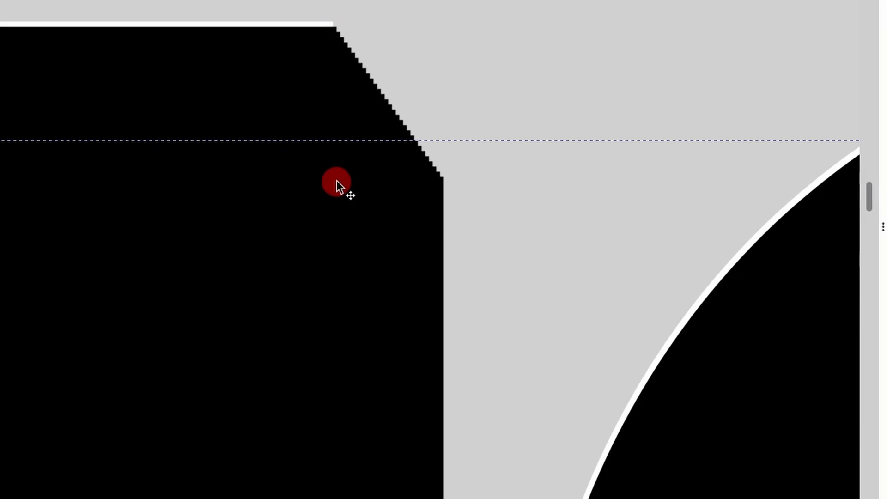
Step: Select all objects sharing the black fill colour and lower them to the bottom, behind the white SLICED text
{"action": "right_click", "coordinate": [337, 181]}
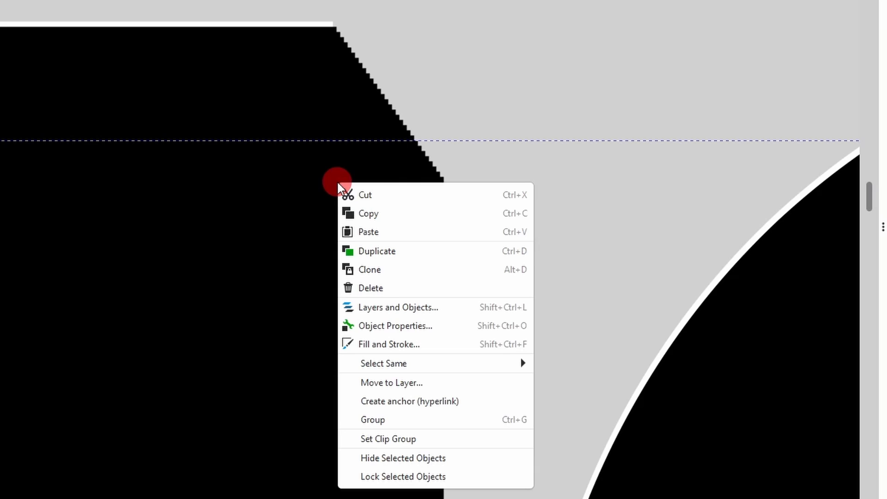
{"action": "mouse_move", "coordinate": [406, 360]}
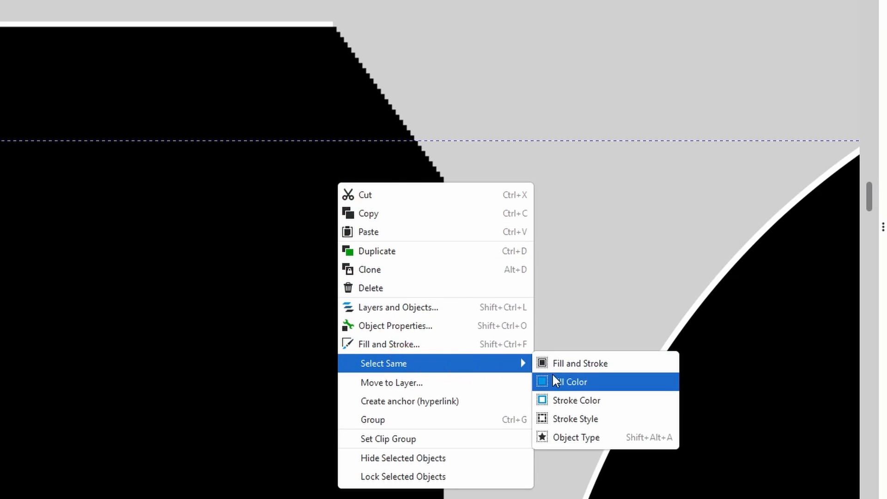
{"action": "left_click", "coordinate": [567, 381]}
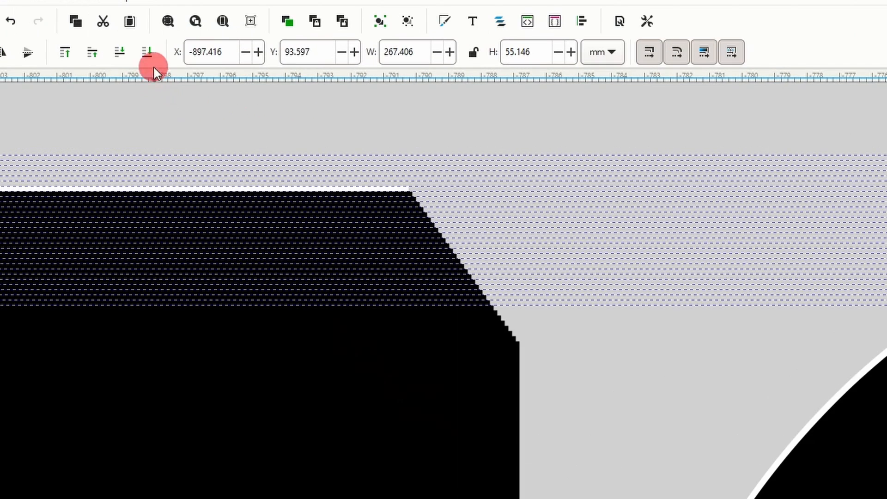
{"action": "left_click", "coordinate": [149, 52]}
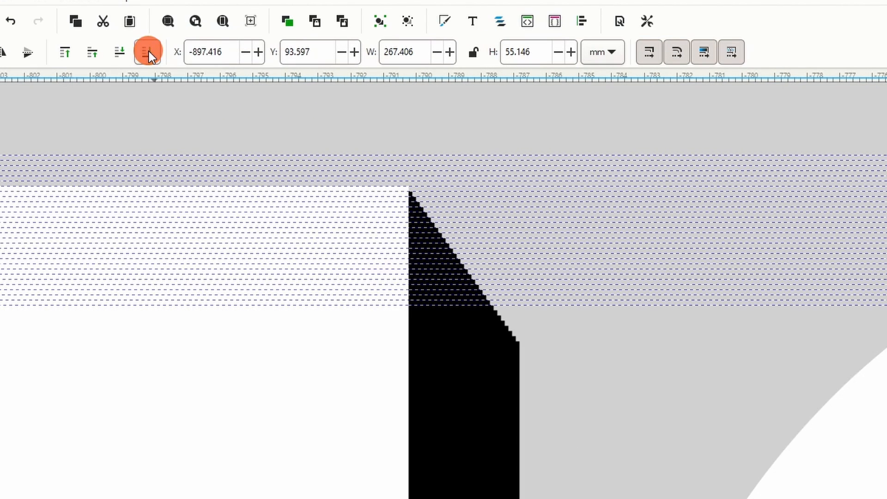
{"action": "left_click", "coordinate": [326, 98]}
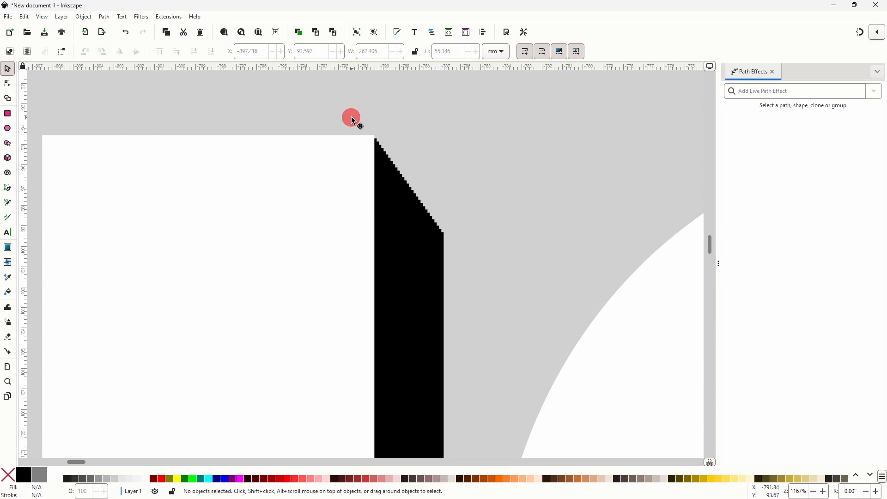
{"action": "scroll", "coordinate": [387, 228], "scroll_direction": "down", "scroll_amount": 6, "text": "ctrl"}
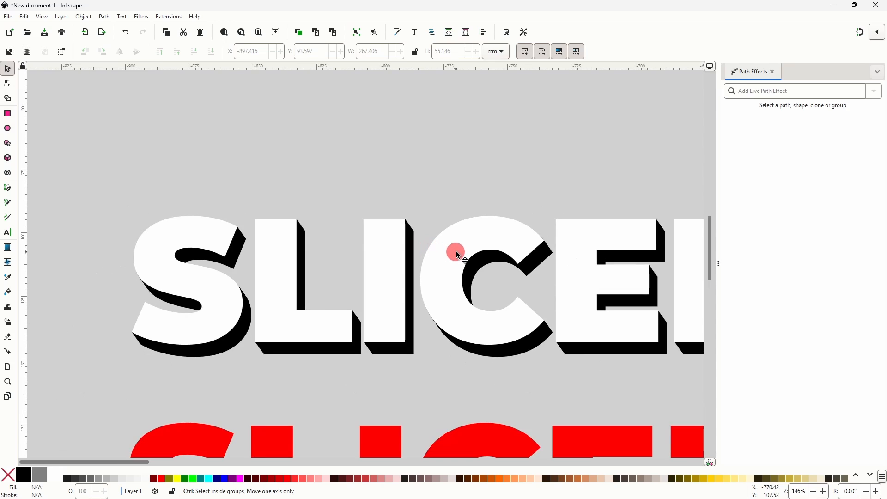
{"action": "scroll", "coordinate": [491, 257], "scroll_direction": "down", "scroll_amount": 2, "text": "ctrl"}
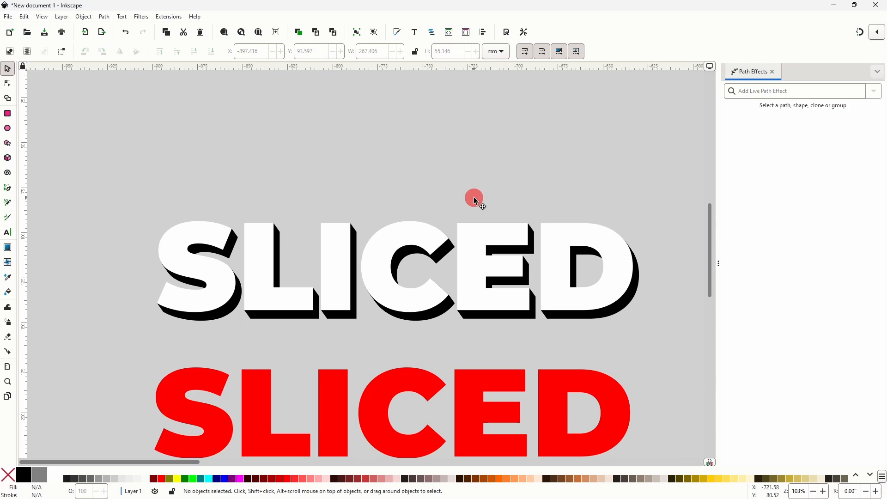
Step: Add a Slice path effect to the white SLICED text
{"action": "left_click", "coordinate": [428, 238]}
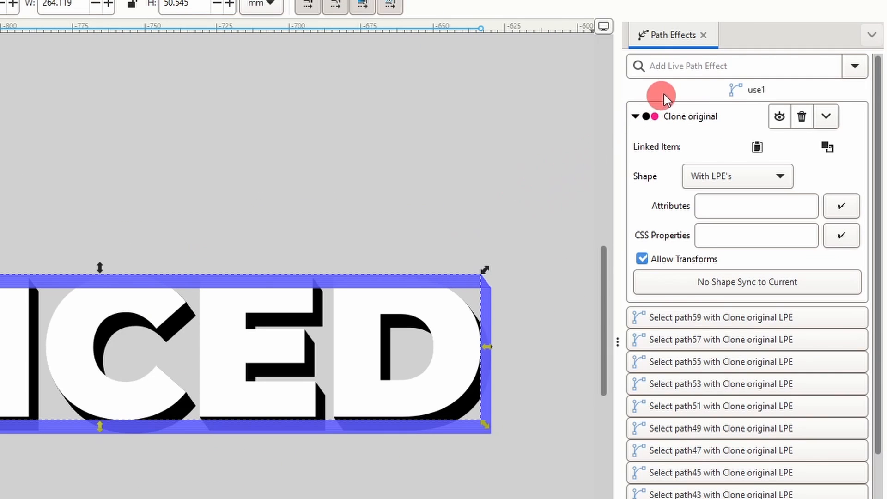
{"action": "left_click", "coordinate": [852, 67]}
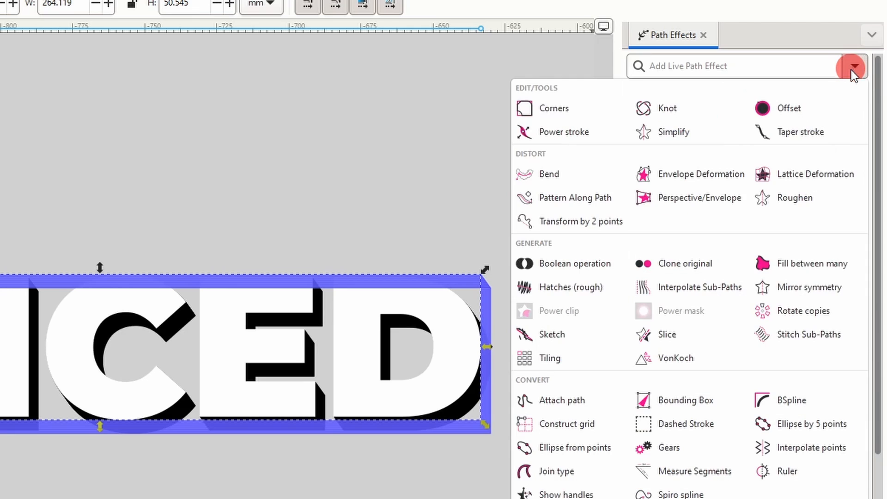
{"action": "left_click", "coordinate": [681, 331]}
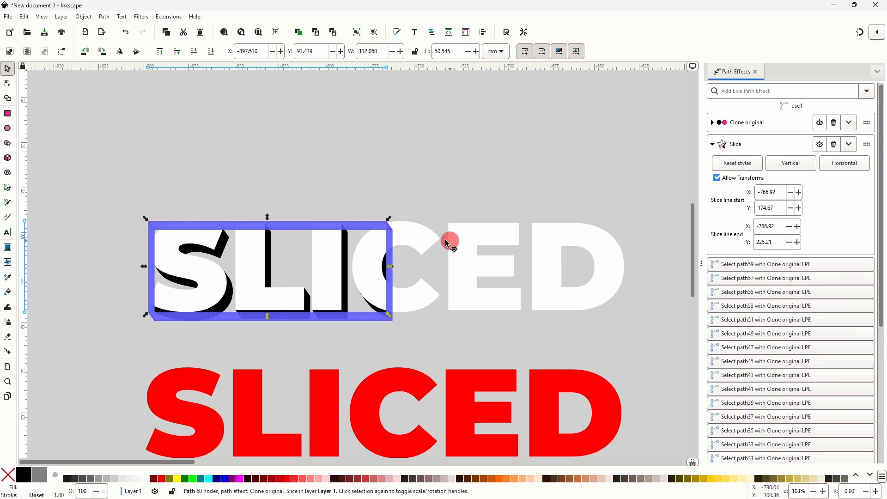
Step: Reshape the slice line into a gentle diagonal across the word, starting at X -850.83, Y 170.13 and ending at X -631.19, Y 215.55
{"action": "left_click", "coordinate": [9, 84]}
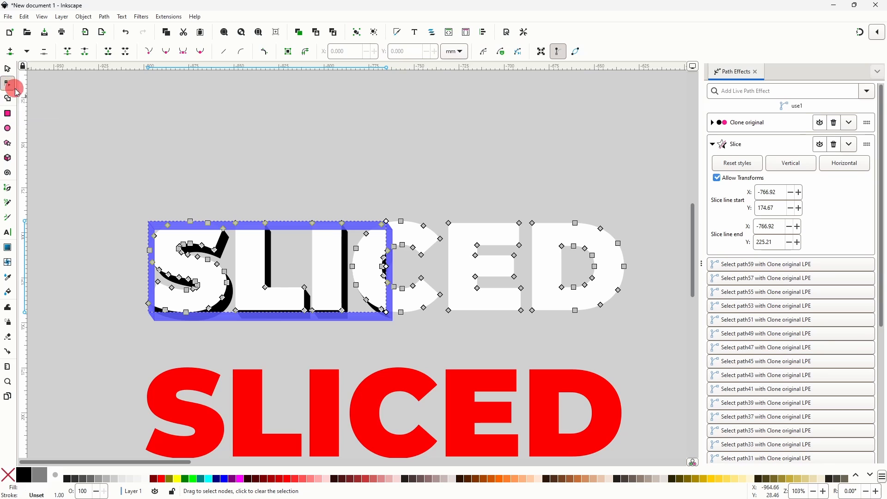
{"action": "scroll", "coordinate": [365, 214], "scroll_direction": "up", "scroll_amount": 2}
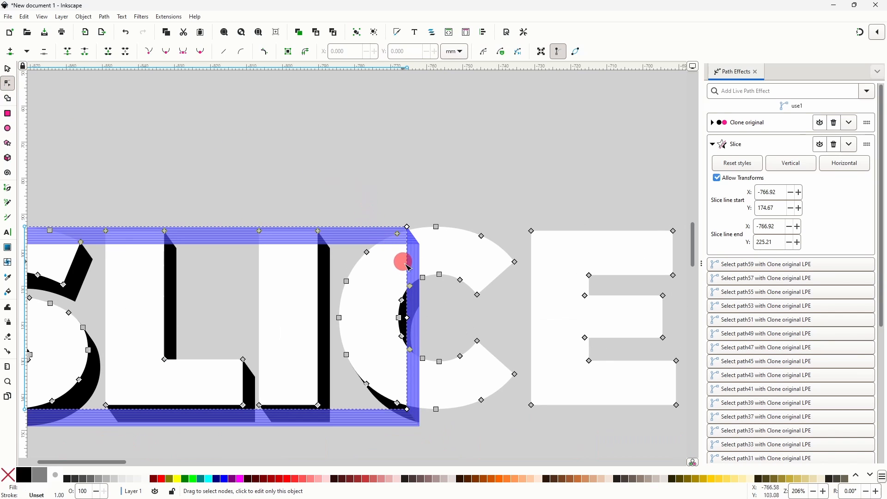
{"action": "scroll", "coordinate": [408, 267], "scroll_direction": "down", "scroll_amount": 4}
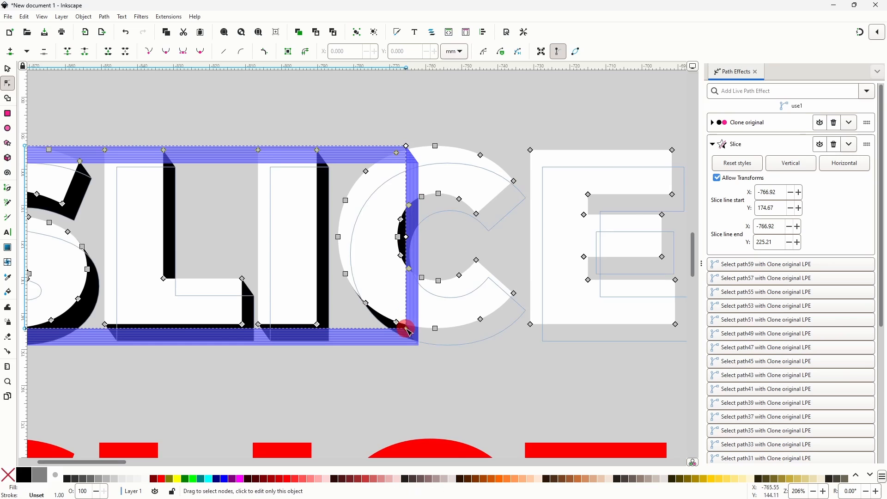
{"action": "left_click_drag", "start_coordinate": [406, 145], "coordinate": [107, 127]}
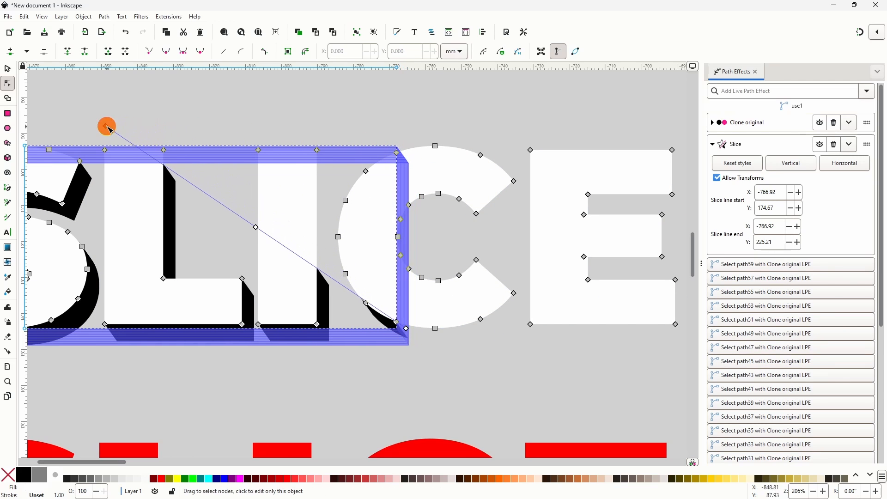
{"action": "left_click_drag", "start_coordinate": [407, 328], "coordinate": [676, 315]}
{"action": "scroll", "coordinate": [668, 338], "scroll_direction": "down", "scroll_amount": 1}
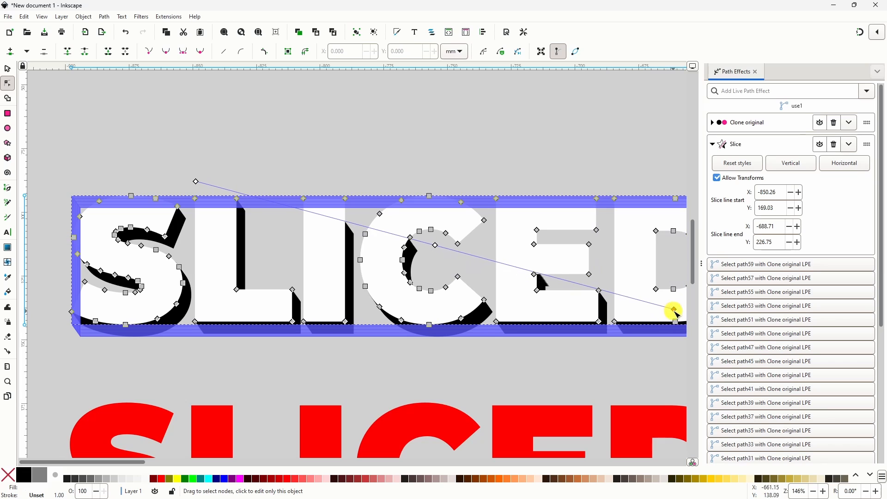
{"action": "left_click_drag", "start_coordinate": [434, 247], "coordinate": [440, 246]}
{"action": "scroll", "coordinate": [441, 246], "scroll_direction": "down", "scroll_amount": 1}
{"action": "left_click_drag", "start_coordinate": [501, 277], "coordinate": [477, 277]}
{"action": "left_click_drag", "start_coordinate": [587, 293], "coordinate": [641, 280]}
{"action": "mouse_move", "coordinate": [248, 200]}
{"action": "left_mouse_down"}
{"action": "mouse_move", "coordinate": [236, 205]}
{"action": "mouse_move", "coordinate": [247, 199]}
{"action": "left_mouse_up"}
{"action": "mouse_move", "coordinate": [444, 240]}
{"action": "left_mouse_down"}
{"action": "mouse_move", "coordinate": [432, 242]}
{"action": "mouse_move", "coordinate": [434, 250]}
{"action": "mouse_move", "coordinate": [442, 243]}
{"action": "left_mouse_up"}
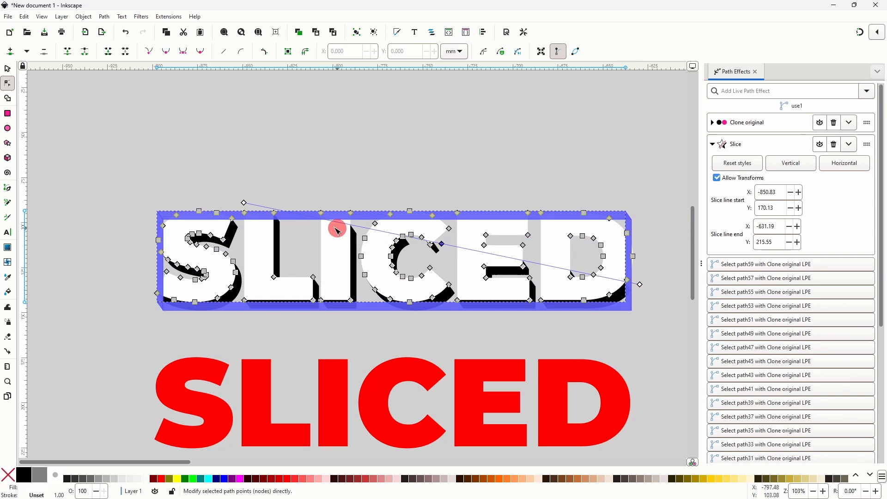
Step: Move the upper slice slightly up and to the right, away from the lower slice, and fill it with orange #FF6600
{"action": "left_click", "coordinate": [7, 68]}
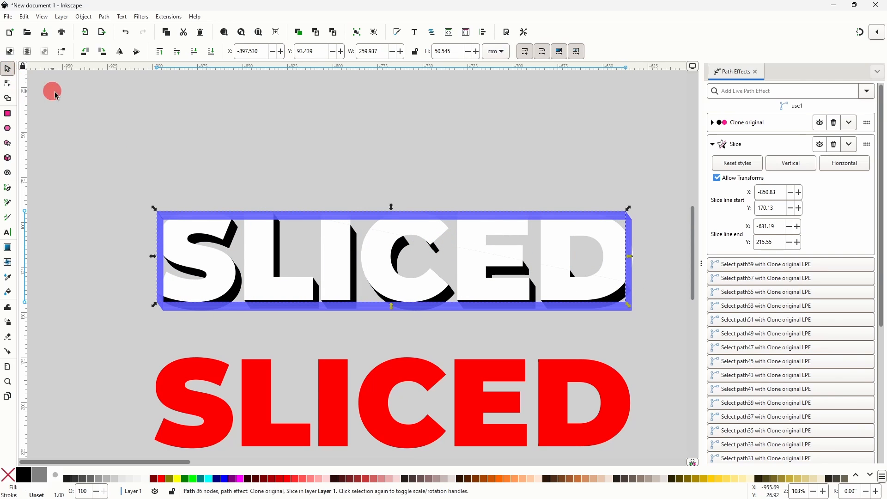
{"action": "left_click_drag", "start_coordinate": [559, 238], "coordinate": [572, 231]}
{"action": "left_click_drag", "start_coordinate": [406, 188], "coordinate": [396, 173]}
{"action": "left_click", "coordinate": [500, 479]}
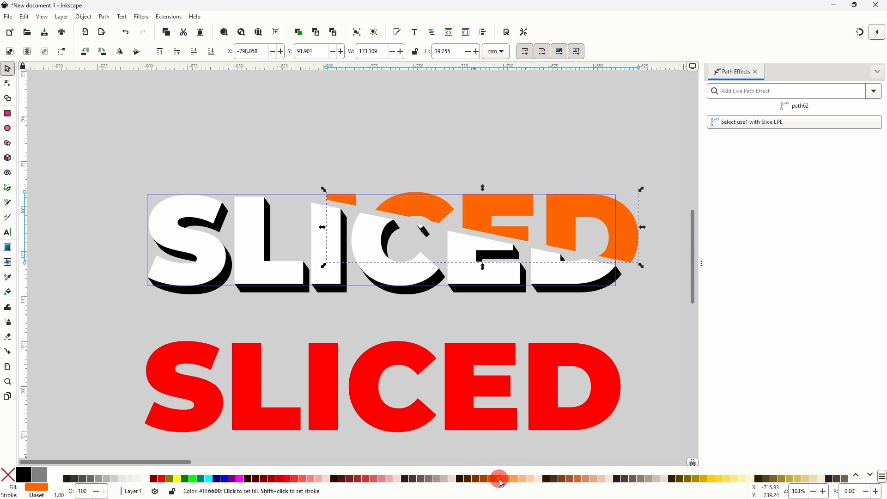
Step: Try a blue fill on the lower slice, and leave the slice with a white stroke and no fill
{"action": "left_click", "coordinate": [372, 250]}
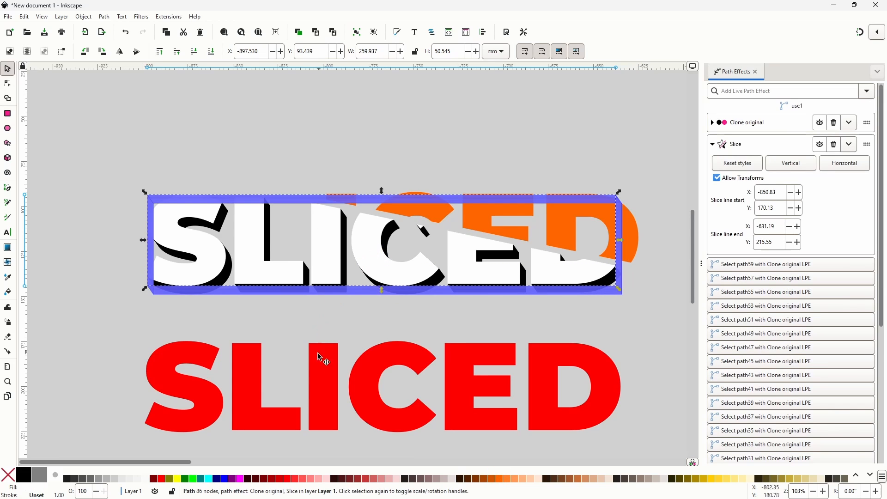
{"action": "left_click", "coordinate": [225, 479]}
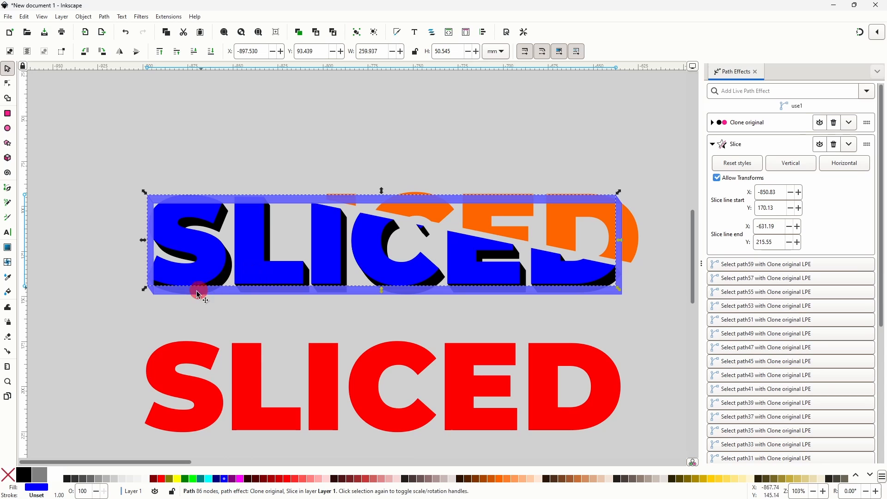
{"action": "left_click", "coordinate": [59, 480], "text": "shift"}
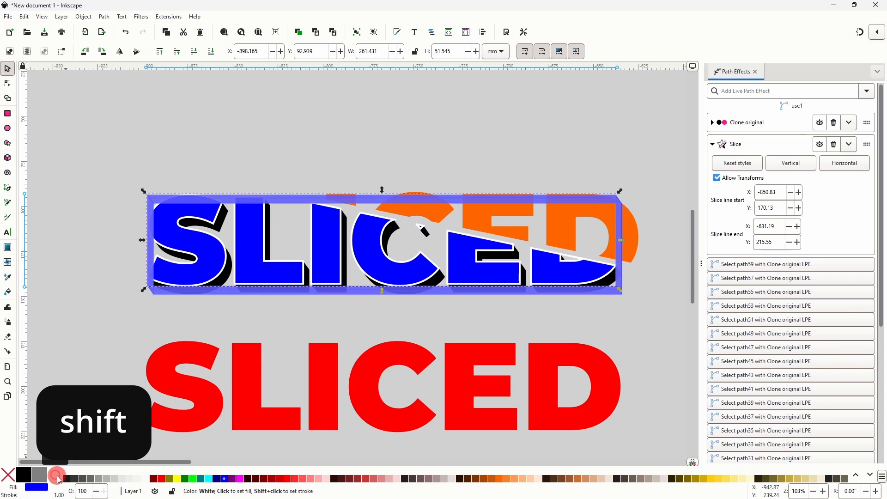
{"action": "left_click", "coordinate": [13, 479]}
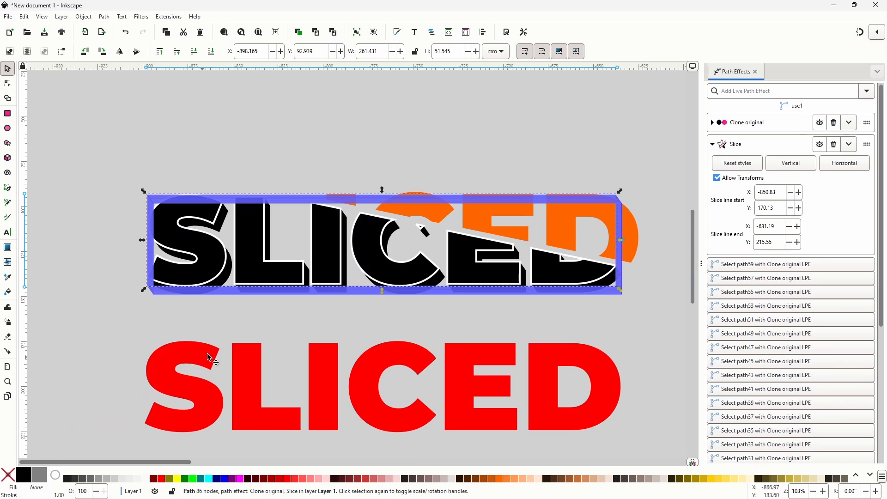
Step: Select all extrusion copies sharing the black fill colour, and give them a black stroke with no fill
{"action": "right_click", "coordinate": [330, 249]}
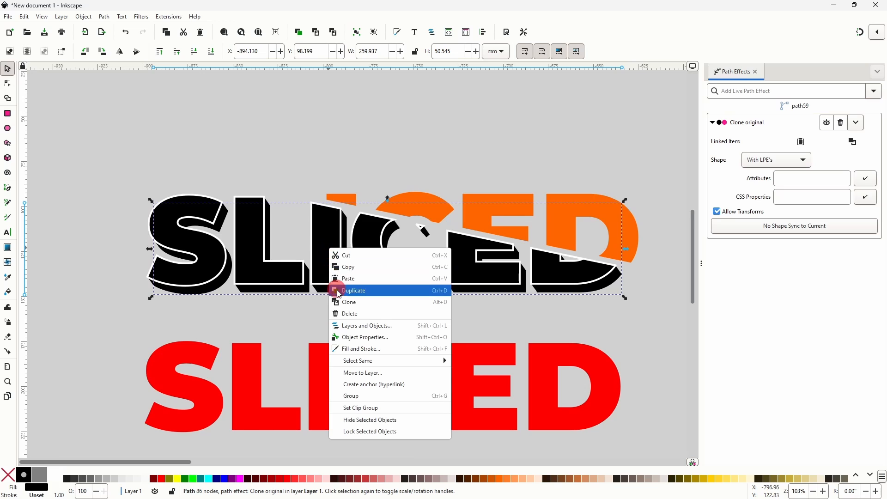
{"action": "mouse_move", "coordinate": [392, 359]}
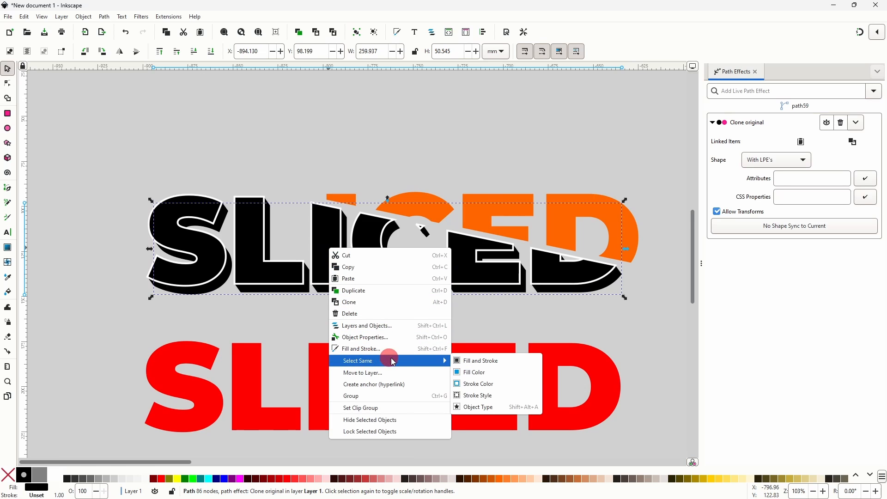
{"action": "left_click", "coordinate": [478, 373]}
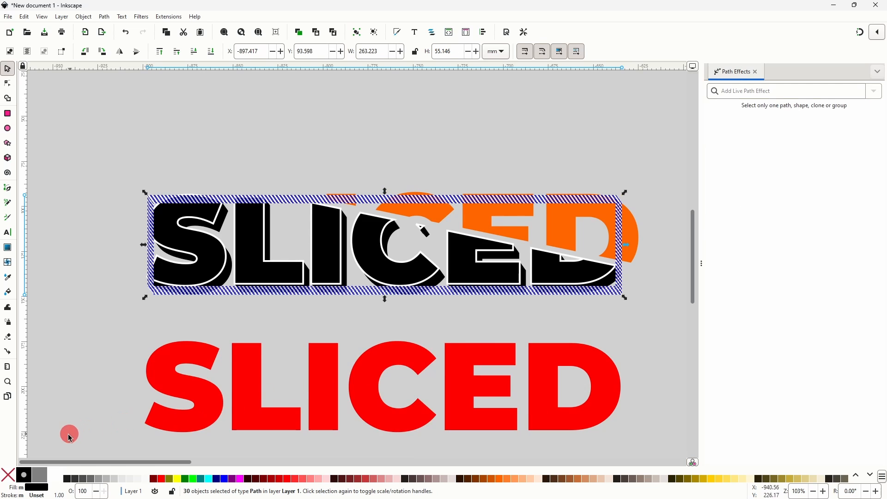
{"action": "left_click", "coordinate": [22, 474], "text": "shift"}
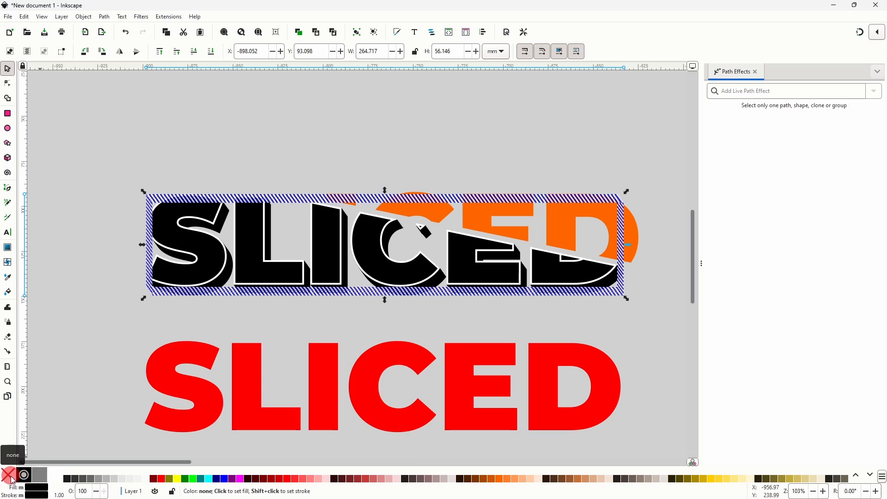
{"action": "left_click", "coordinate": [8, 475]}
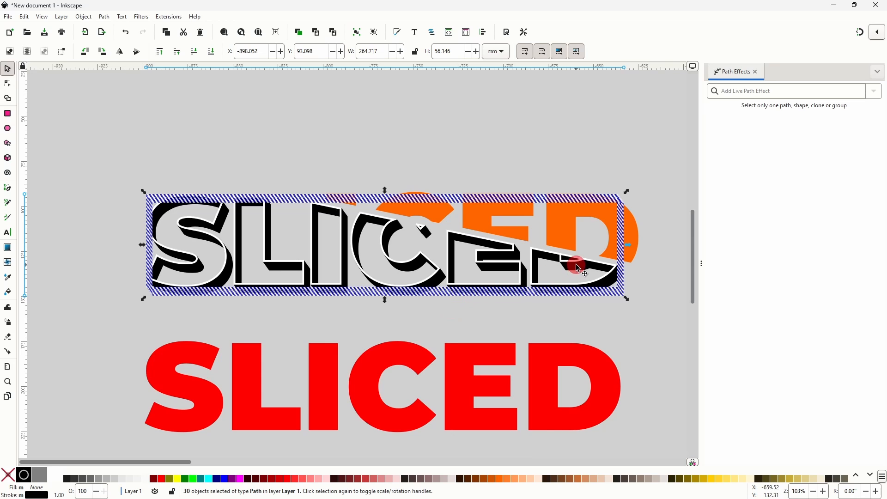
Step: Apply an Offset path effect of -0.1 mm with a Miter join to the white-outlined lower slice, and leave nothing selected
{"action": "left_click_drag", "start_coordinate": [576, 265], "coordinate": [468, 251]}
{"action": "scroll", "coordinate": [536, 254], "scroll_direction": "up", "scroll_amount": 4}
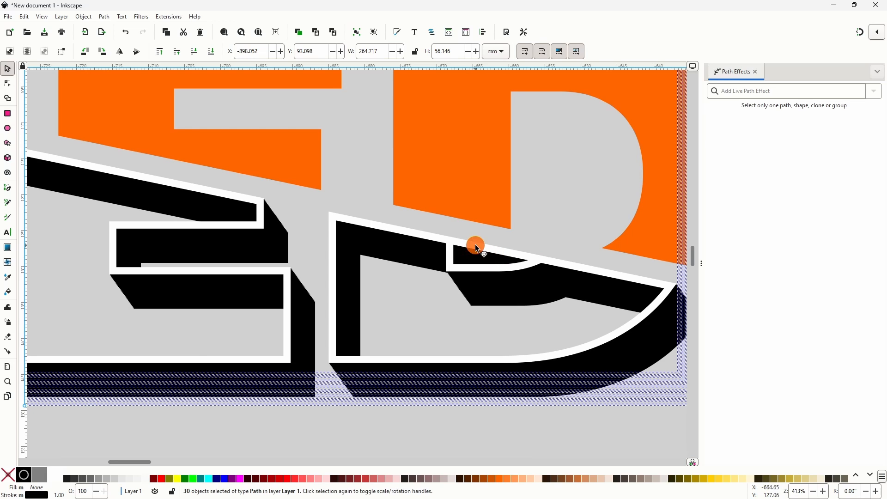
{"action": "left_click", "coordinate": [478, 248]}
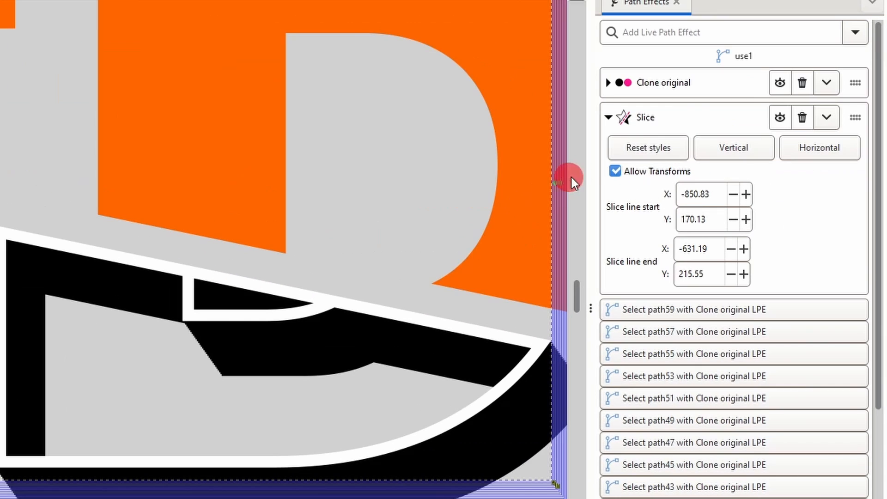
{"action": "left_click", "coordinate": [852, 31]}
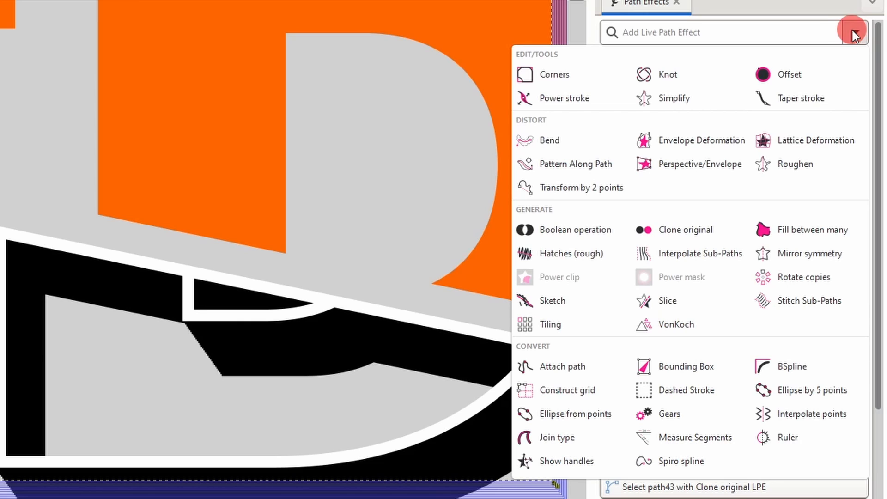
{"action": "left_click", "coordinate": [801, 78]}
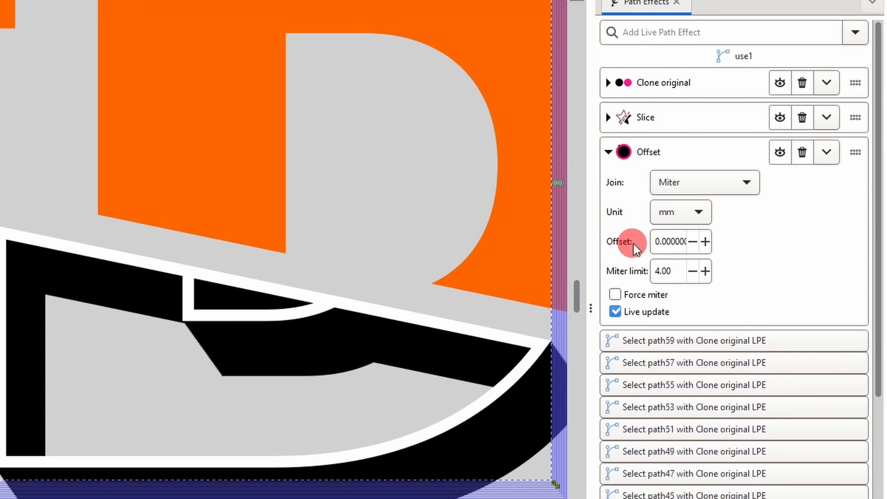
{"action": "left_click", "coordinate": [692, 242]}
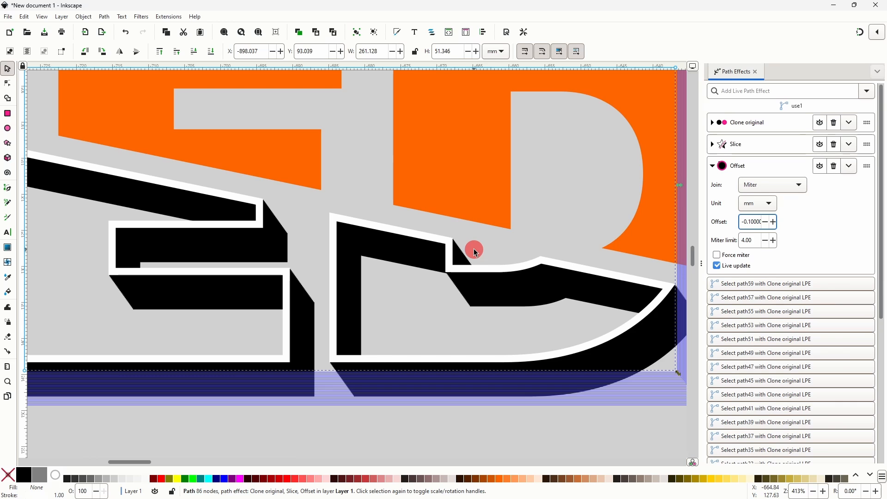
{"action": "scroll", "coordinate": [473, 249], "scroll_direction": "down", "scroll_amount": 3}
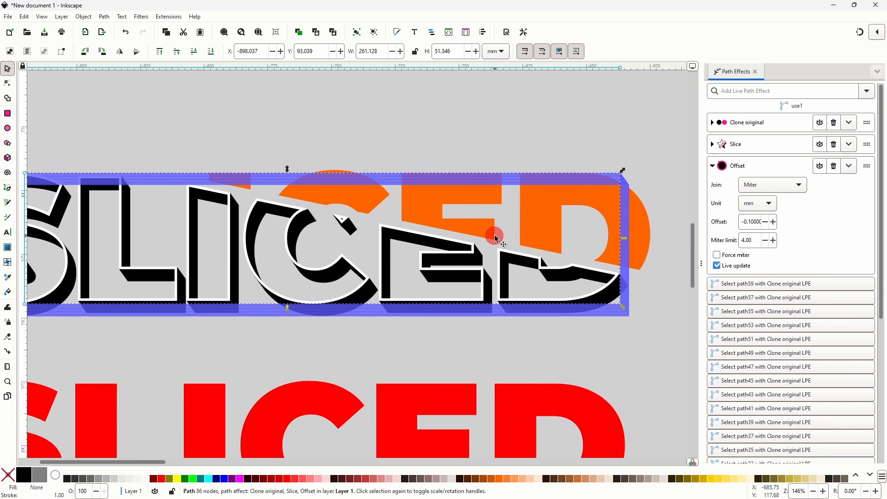
{"action": "scroll", "coordinate": [495, 235], "scroll_direction": "down", "scroll_amount": 1}
{"action": "left_click", "coordinate": [529, 162]}
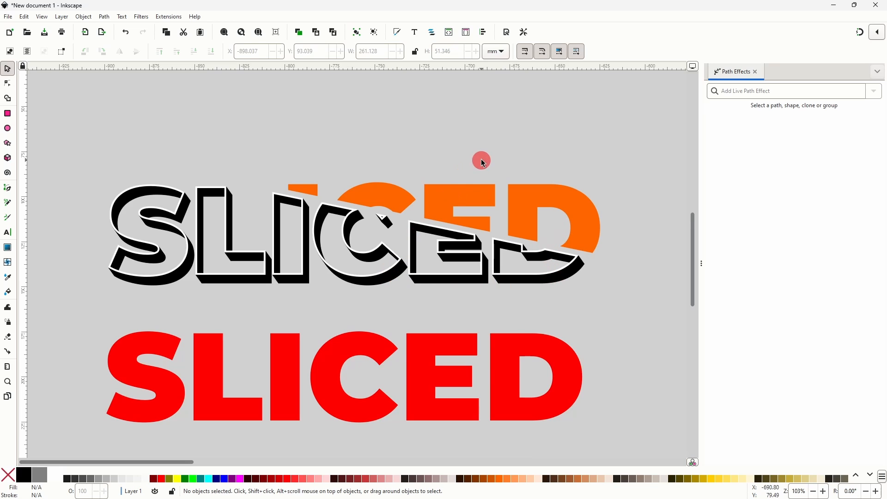
Step: Copy and duplicate the orange upper slice, link the duplicate to it with Clone original, and toggle Allow Transforms off and on to realign it
{"action": "right_click", "coordinate": [484, 191]}
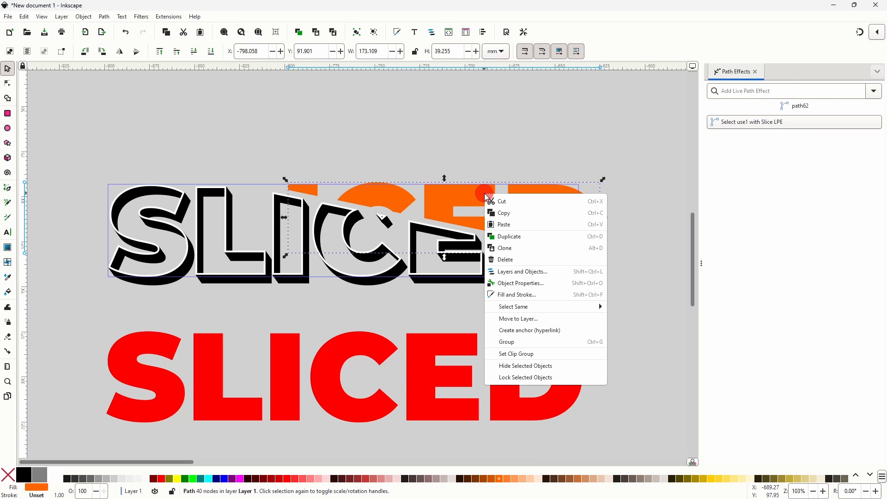
{"action": "left_click", "coordinate": [502, 213]}
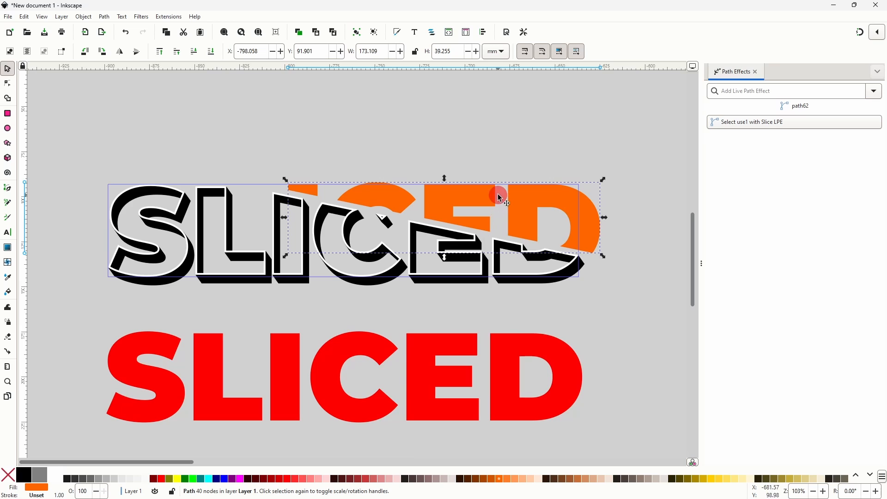
{"action": "right_click", "coordinate": [488, 197]}
{"action": "left_click", "coordinate": [510, 237]}
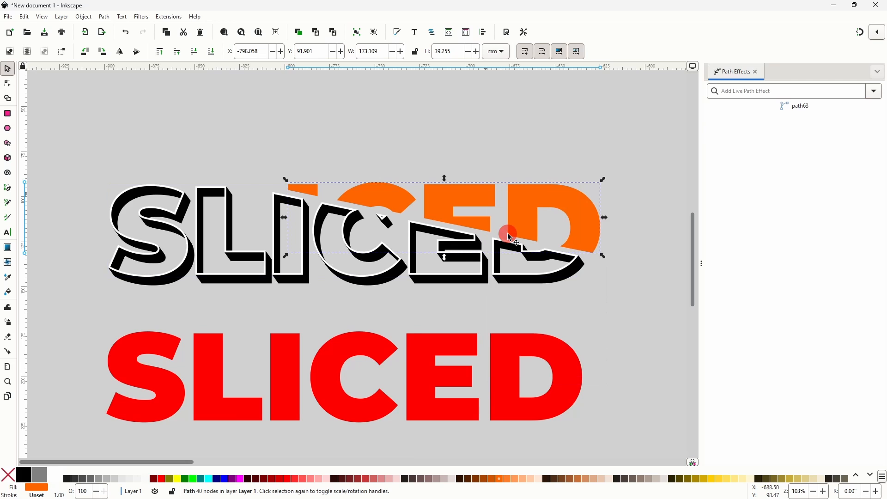
{"action": "left_click", "coordinate": [874, 92]}
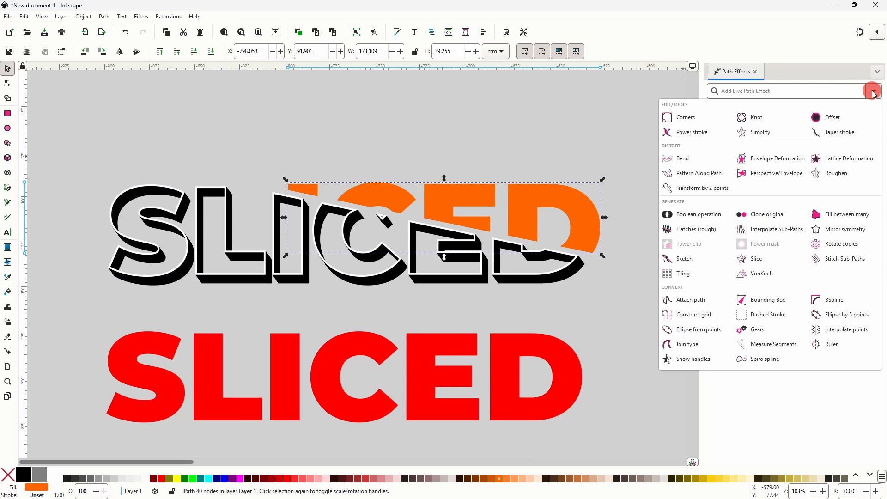
{"action": "left_click", "coordinate": [770, 216]}
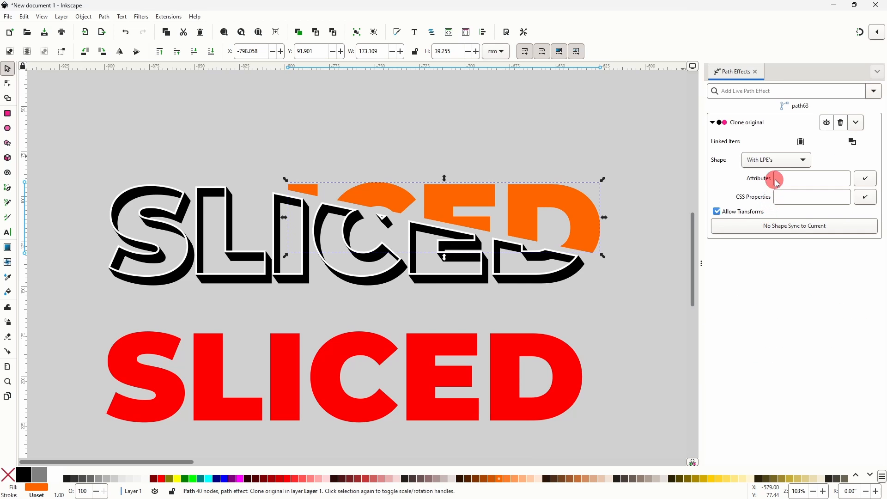
{"action": "left_click", "coordinate": [805, 146]}
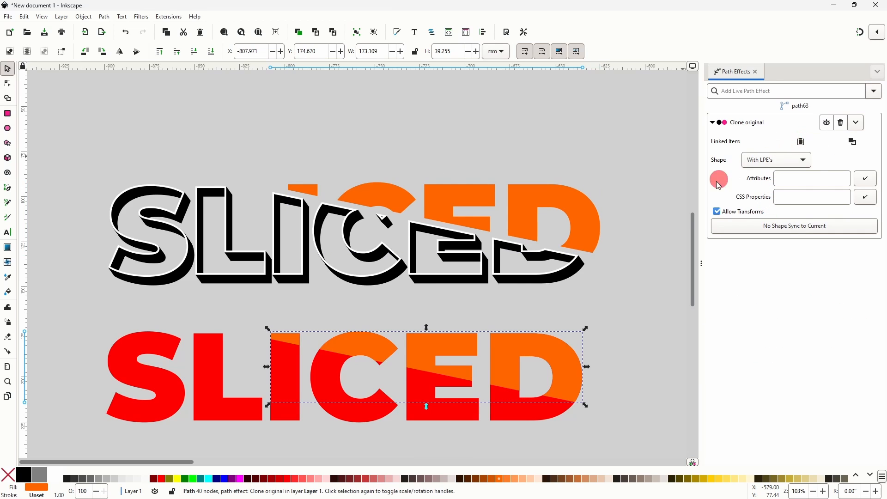
{"action": "left_click", "coordinate": [718, 211]}
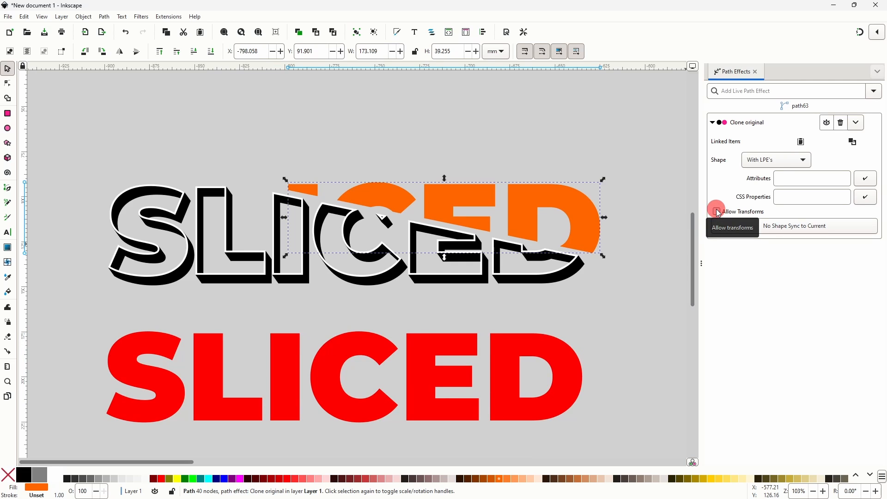
{"action": "left_click", "coordinate": [718, 212]}
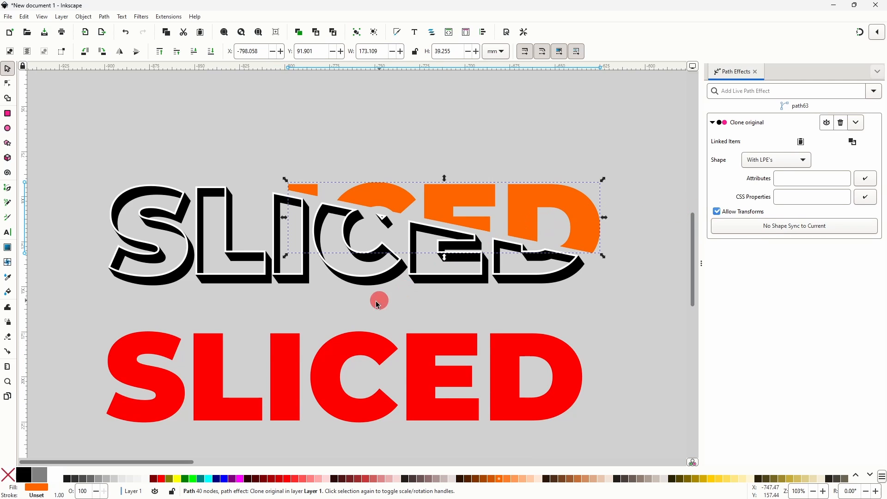
Step: Fill the linked upper-slice duplicate with black and shift it about 0.1 mm right and down
{"action": "left_click", "coordinate": [24, 474]}
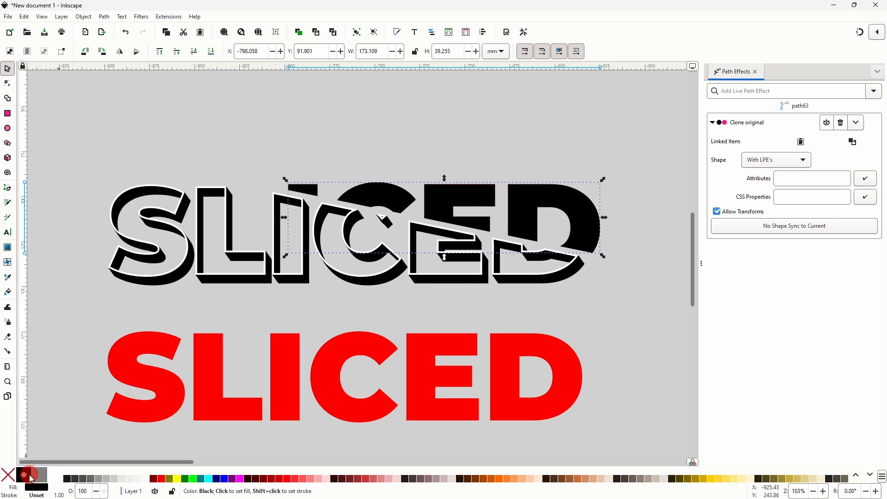
{"action": "scroll", "coordinate": [505, 188], "scroll_direction": "up", "scroll_amount": 5, "text": "ctrl"}
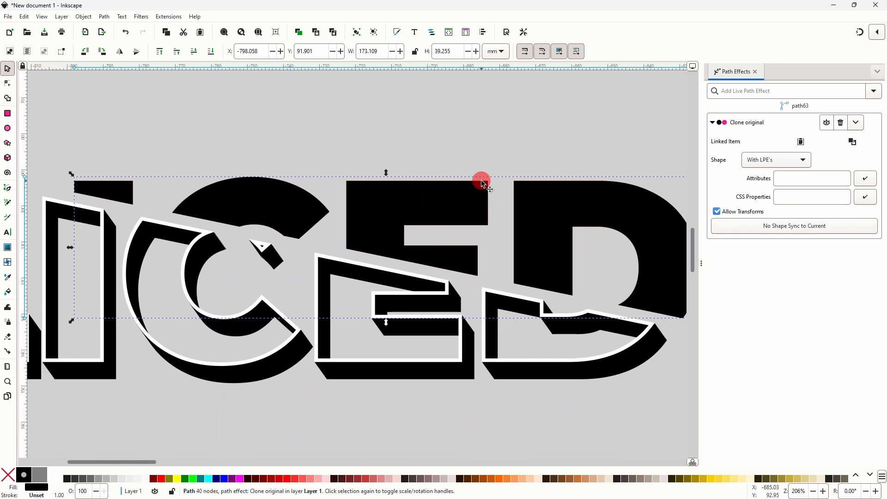
{"action": "scroll", "coordinate": [507, 197], "scroll_direction": "up", "scroll_amount": 2, "text": "ctrl"}
{"action": "scroll", "coordinate": [467, 177], "scroll_direction": "up", "scroll_amount": 1, "text": "ctrl"}
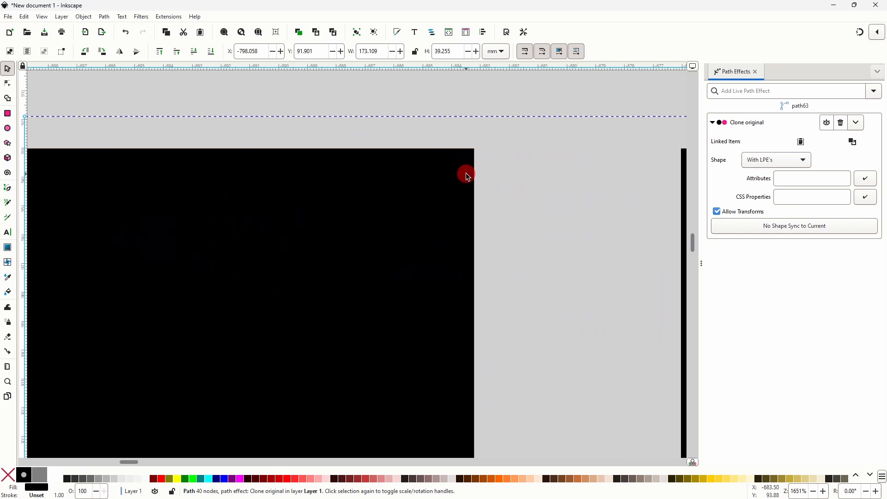
{"action": "left_click_drag", "start_coordinate": [461, 162], "coordinate": [515, 182]}
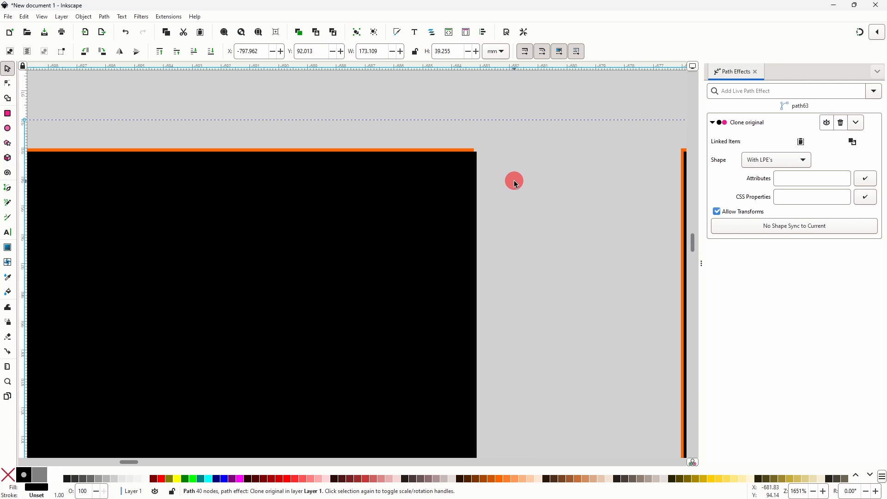
Step: Repeat the duplicate with the same small shift until the black upper extrusion extends about 3 mm down and right
{"action": "scroll", "coordinate": [515, 180], "scroll_direction": "down", "scroll_amount": 6, "text": "ctrl"}
{"action": "key", "text": "ctrl+alt+d"}
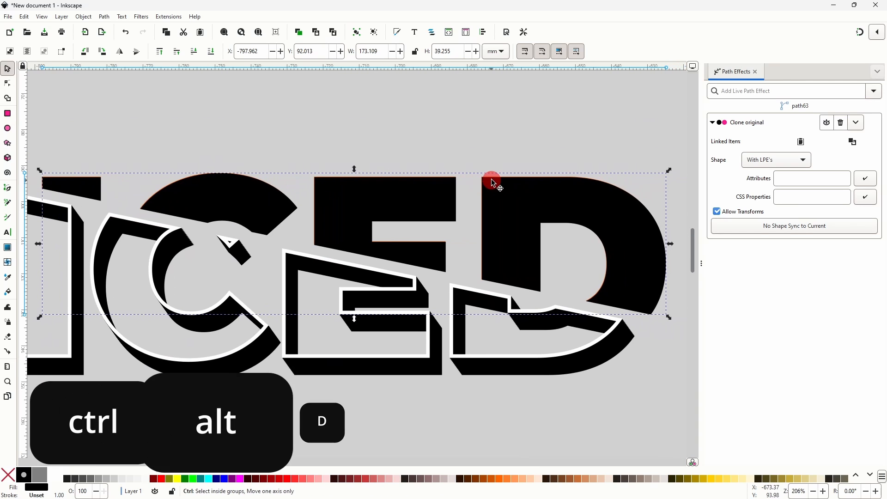
{"action": "key", "text": "ctrl+alt+d"}
{"action": "key", "text": "ctrl+alt+d"}
{"action": "key", "text": "ctrl+alt+d"}
{"action": "key", "text": "ctrl+alt+d"}
{"action": "key", "text": "ctrl+alt+d"}
{"action": "key", "text": "ctrl+alt+d"}
{"action": "key", "text": "ctrl+alt+d"}
{"action": "key", "text": "ctrl+alt+d"}
{"action": "key", "text": "ctrl+alt+d"}
{"action": "key", "text": "ctrl+alt+d"}
{"action": "key", "text": "ctrl+alt+d"}
{"action": "key", "text": "ctrl+alt+d"}
{"action": "key", "text": "ctrl+alt+d"}
{"action": "key", "text": "ctrl+alt+d"}
{"action": "key", "text": "ctrl+alt+d"}
{"action": "key", "text": "ctrl+alt+d"}
{"action": "key", "text": "ctrl+alt+d"}
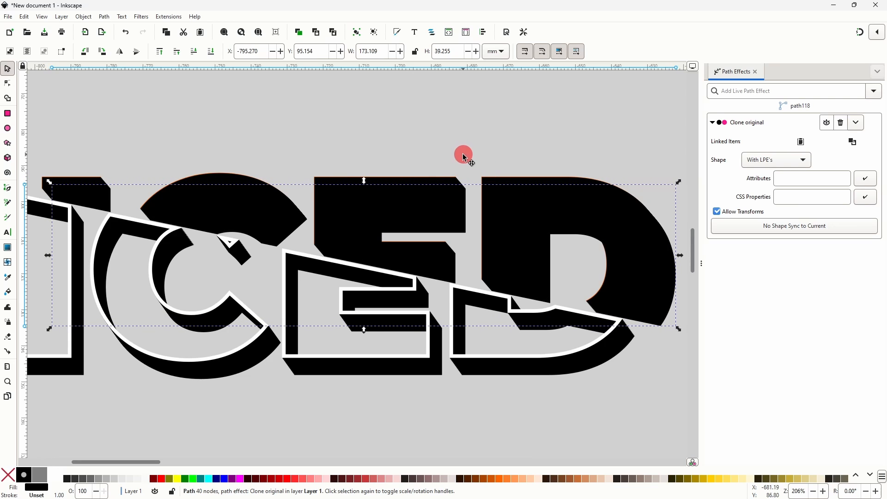
Step: Select all upper extrusion copies sharing the black fill colour, lower them to the bottom behind the orange slice, and deselect
{"action": "right_click", "coordinate": [432, 211]}
{"action": "mouse_move", "coordinate": [532, 324]}
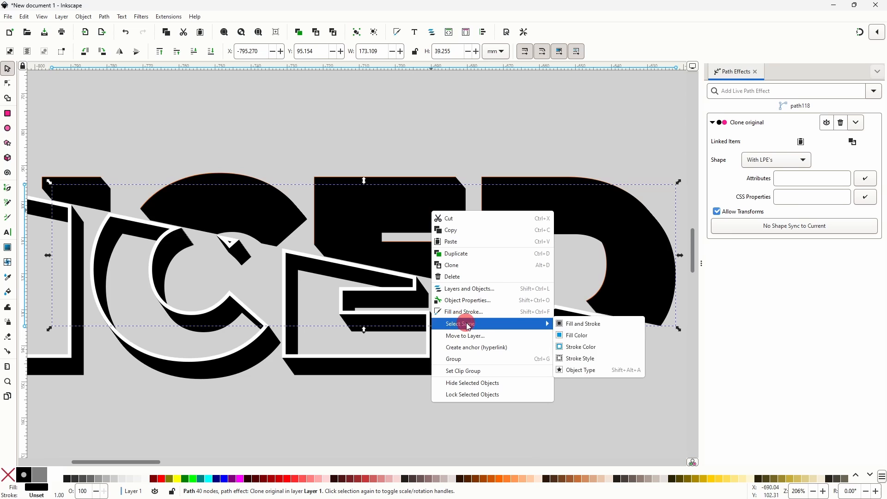
{"action": "left_click", "coordinate": [566, 334]}
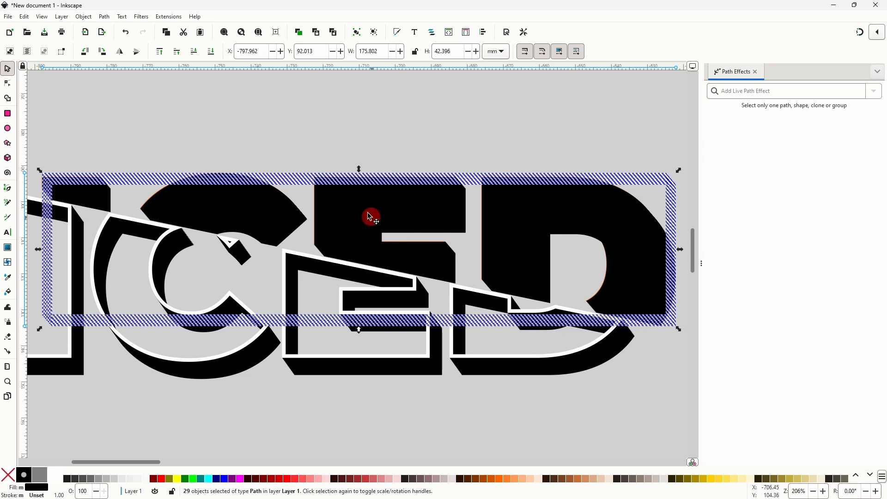
{"action": "left_click", "coordinate": [211, 53]}
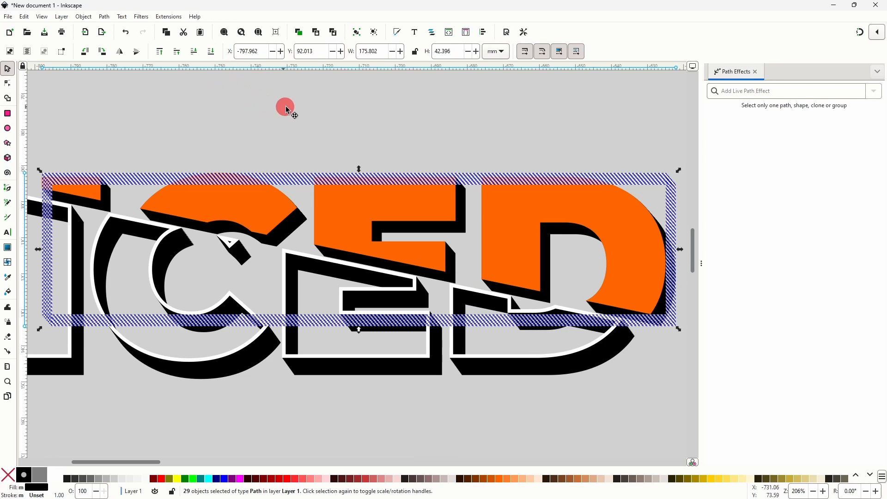
{"action": "left_click", "coordinate": [292, 111]}
{"action": "scroll", "coordinate": [356, 162], "scroll_direction": "down", "scroll_amount": 2, "text": "ctrl"}
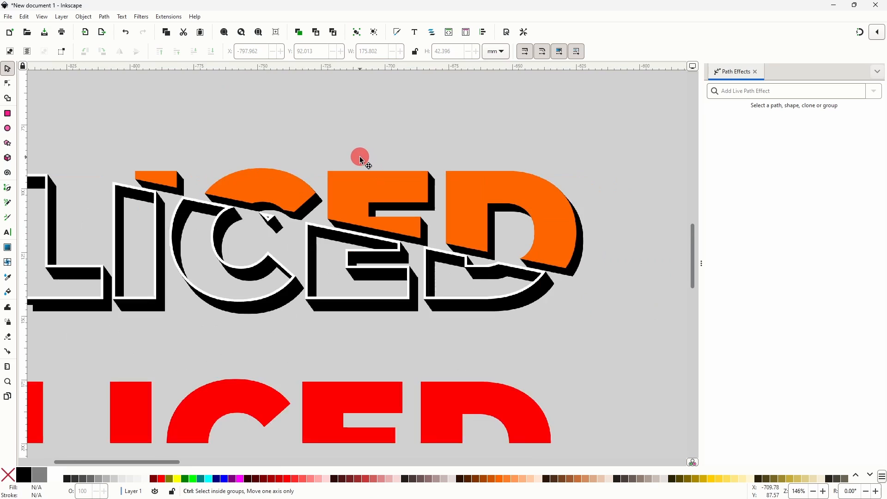
{"action": "left_click_drag", "start_coordinate": [291, 167], "coordinate": [401, 177]}
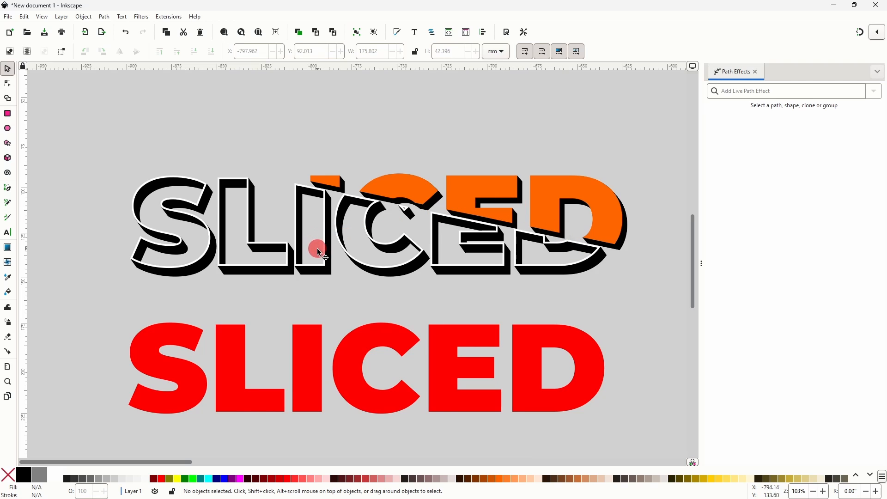
Step: Duplicate the outermost black extrusion copy of the lower slice and move the duplicate about 5 mm down and 2 mm left
{"action": "scroll", "coordinate": [321, 254], "scroll_direction": "up", "scroll_amount": 2}
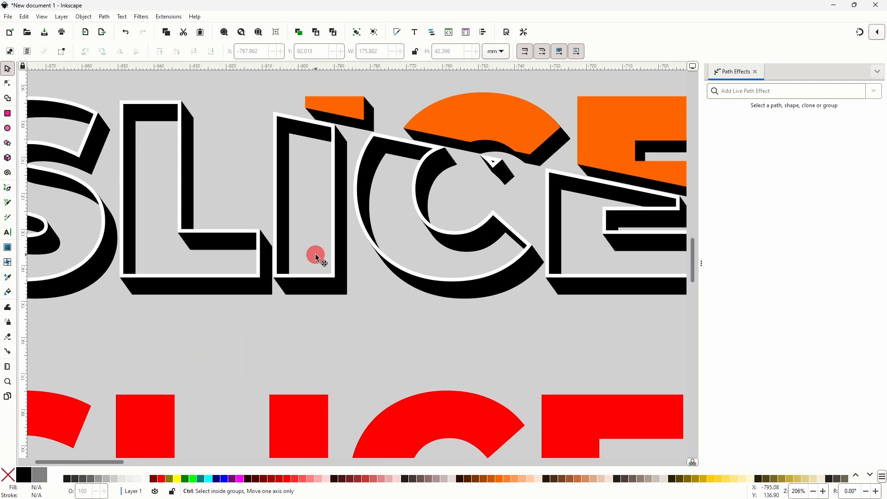
{"action": "left_click", "coordinate": [342, 291]}
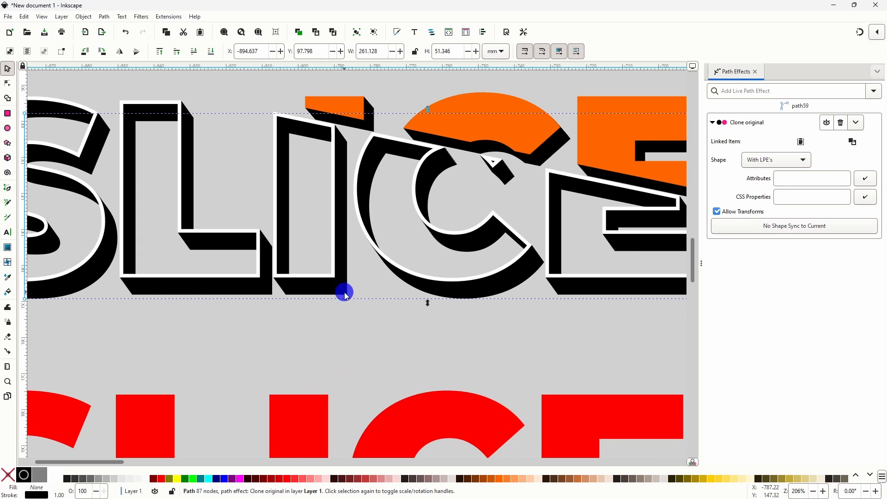
{"action": "right_click", "coordinate": [343, 293]}
{"action": "left_click", "coordinate": [370, 335]}
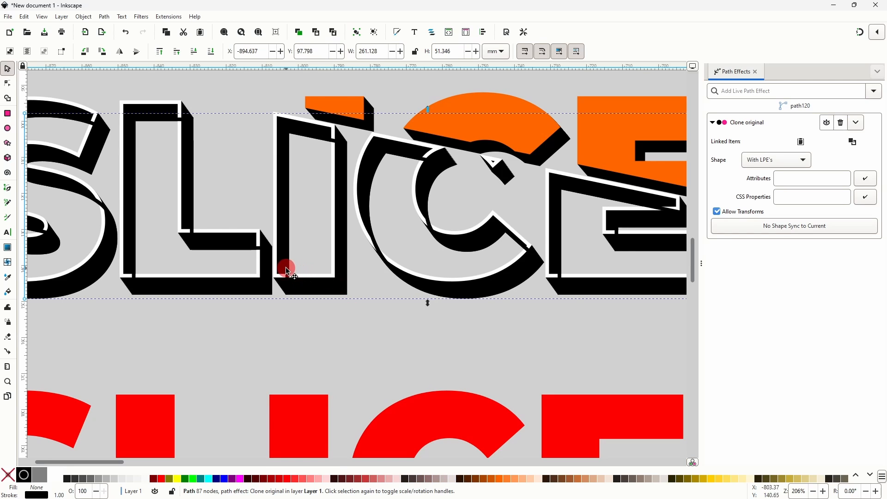
{"action": "left_click_drag", "start_coordinate": [286, 268], "coordinate": [280, 287]}
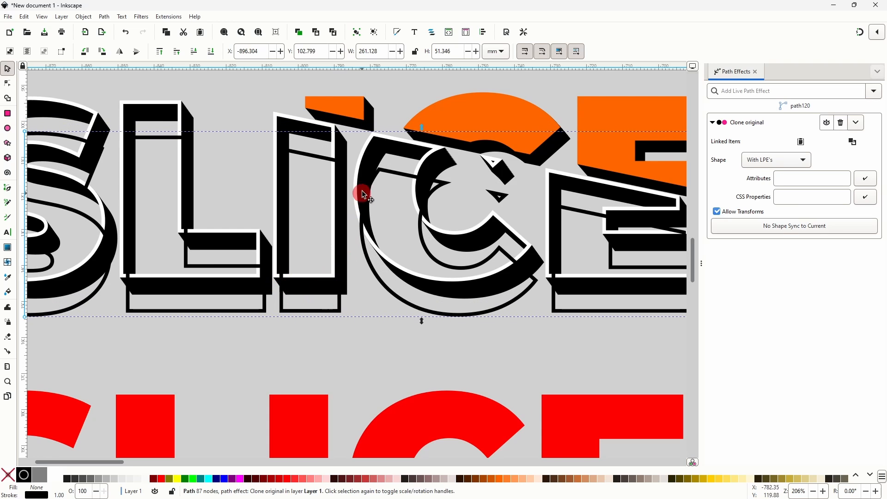
Step: Turn the shifted duplicate into a soft shadow with 12.3% blur and 75.5% opacity
{"action": "left_click", "coordinate": [398, 32]}
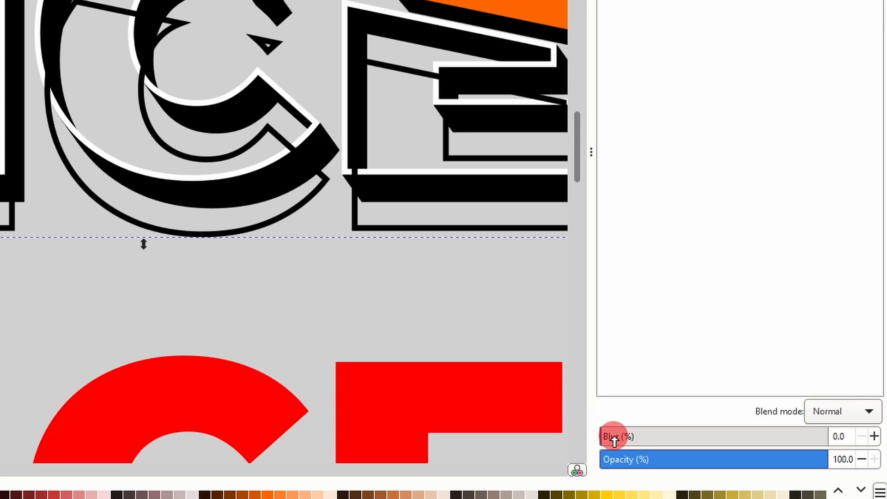
{"action": "left_click_drag", "start_coordinate": [620, 439], "coordinate": [628, 440]}
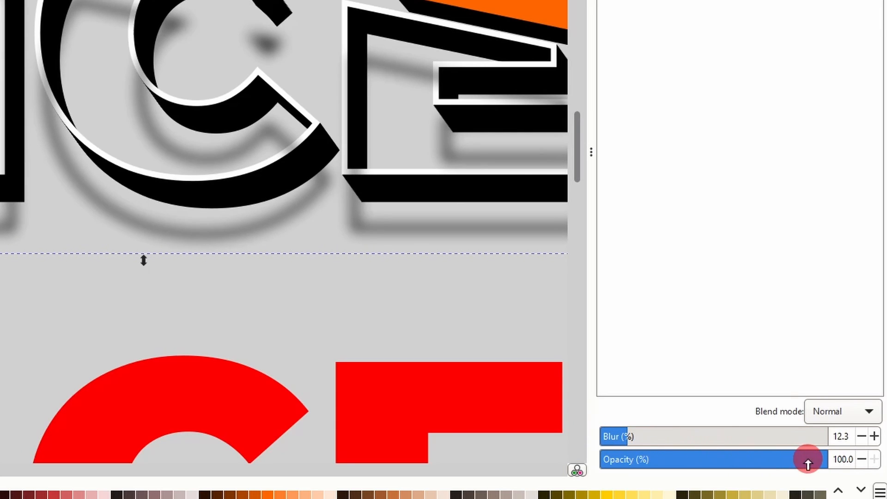
{"action": "left_click_drag", "start_coordinate": [802, 465], "coordinate": [781, 469]}
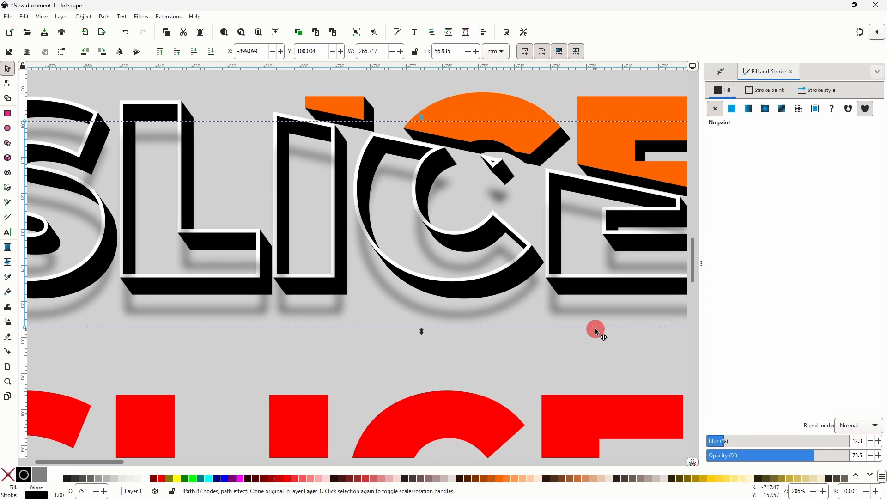
{"action": "scroll", "coordinate": [412, 239], "scroll_direction": "down", "scroll_amount": 1}
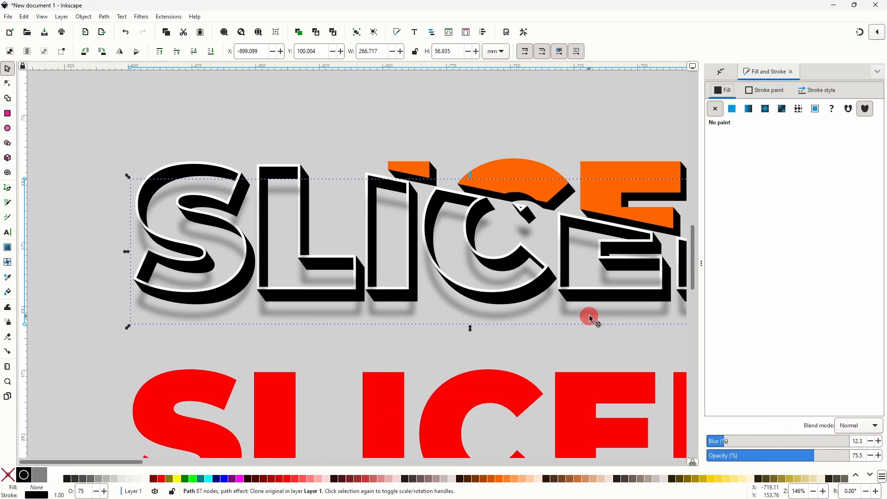
{"action": "left_click_drag", "start_coordinate": [433, 203], "coordinate": [341, 179]}
{"action": "left_click_drag", "start_coordinate": [546, 280], "coordinate": [477, 294]}
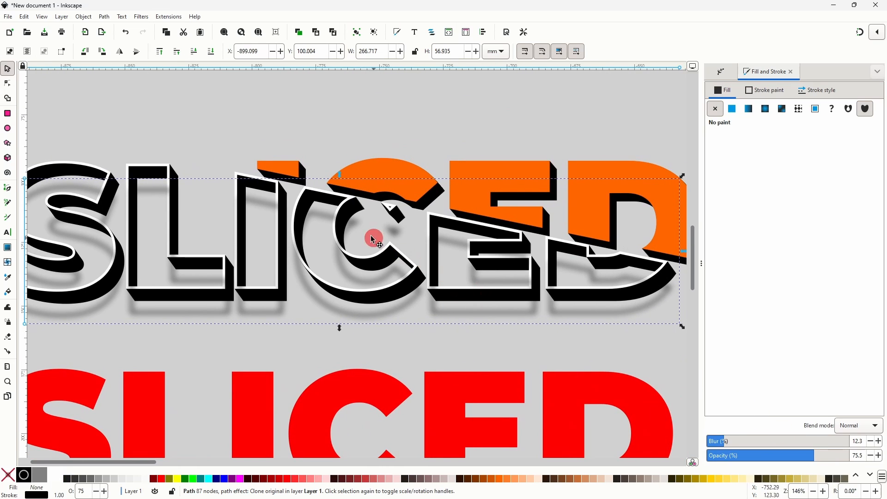
Step: Lower the lower slice's blurred shadow to the bottom of the stack
{"action": "left_click", "coordinate": [211, 55]}
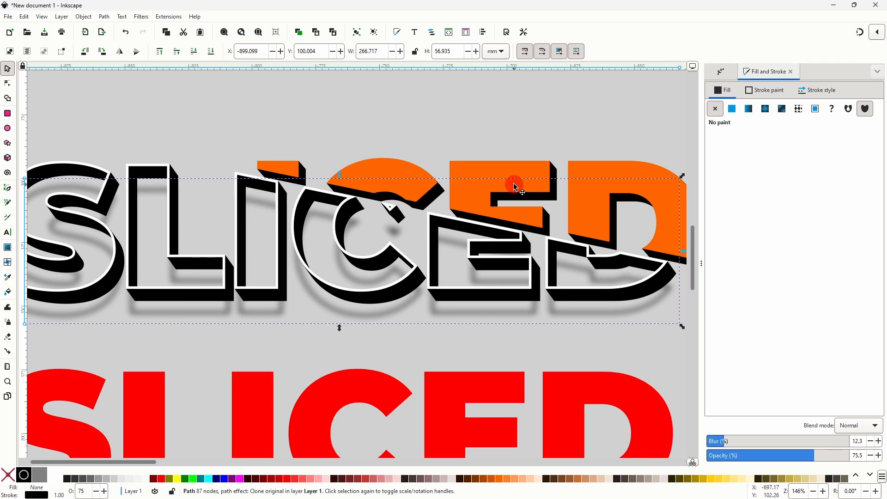
Step: Duplicate the outermost black extrusion copy of the upper slice and move the duplicate about 5 mm down and 2 mm left
{"action": "left_click_drag", "start_coordinate": [514, 185], "coordinate": [399, 188]}
{"action": "scroll", "coordinate": [596, 231], "scroll_direction": "up", "scroll_amount": 1}
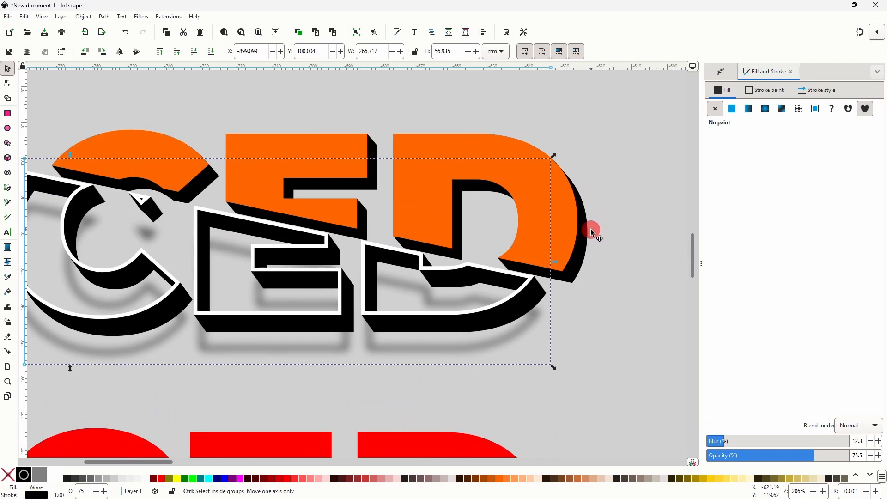
{"action": "scroll", "coordinate": [592, 231], "scroll_direction": "up", "scroll_amount": 1}
{"action": "left_click", "coordinate": [588, 247]}
{"action": "right_click", "coordinate": [586, 249]}
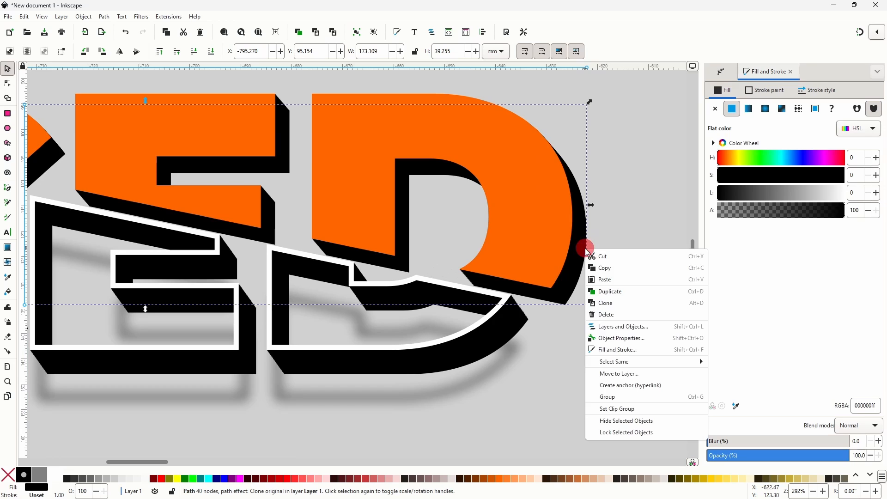
{"action": "left_click", "coordinate": [615, 293]}
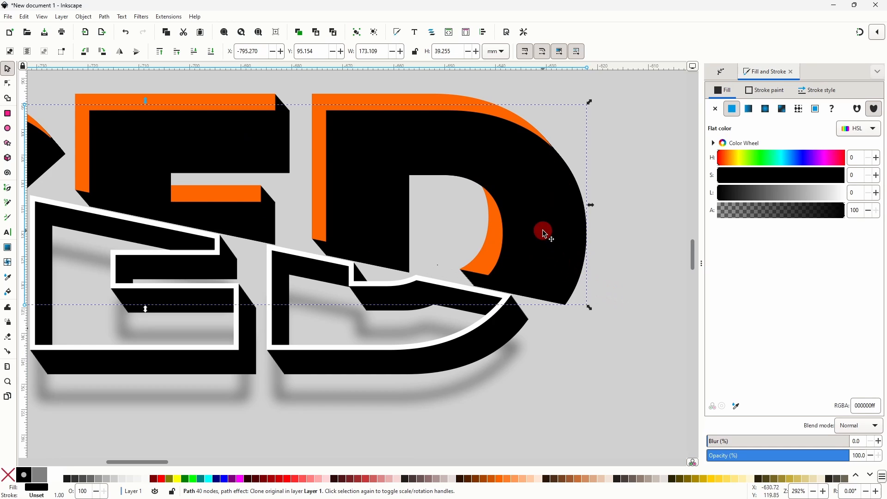
{"action": "left_click_drag", "start_coordinate": [542, 223], "coordinate": [529, 247]}
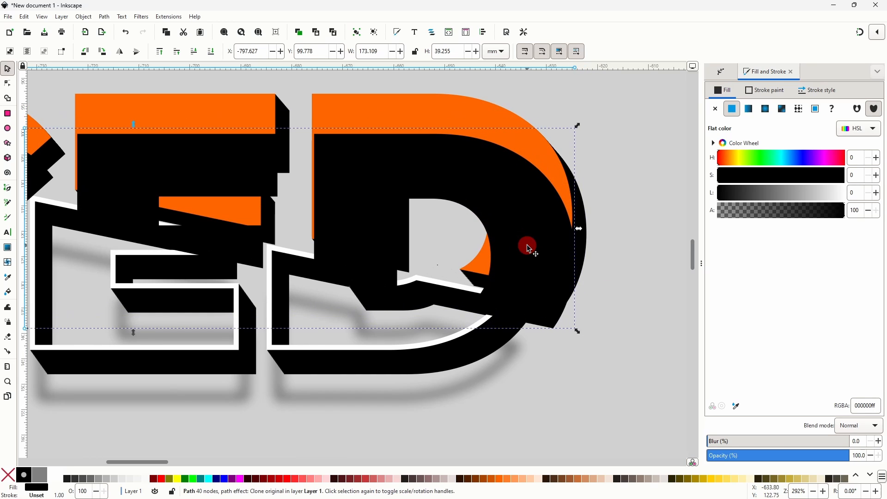
Step: Turn the upper duplicate into a soft shadow with 17.1% blur and 54.5% opacity, lower it to the bottom, and deselect
{"action": "left_click_drag", "start_coordinate": [709, 438], "coordinate": [732, 445]}
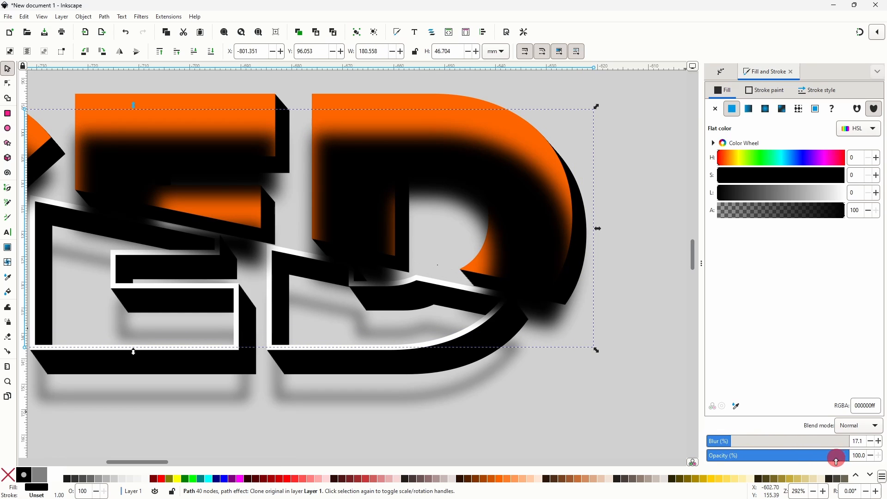
{"action": "left_click_drag", "start_coordinate": [837, 459], "coordinate": [788, 449]}
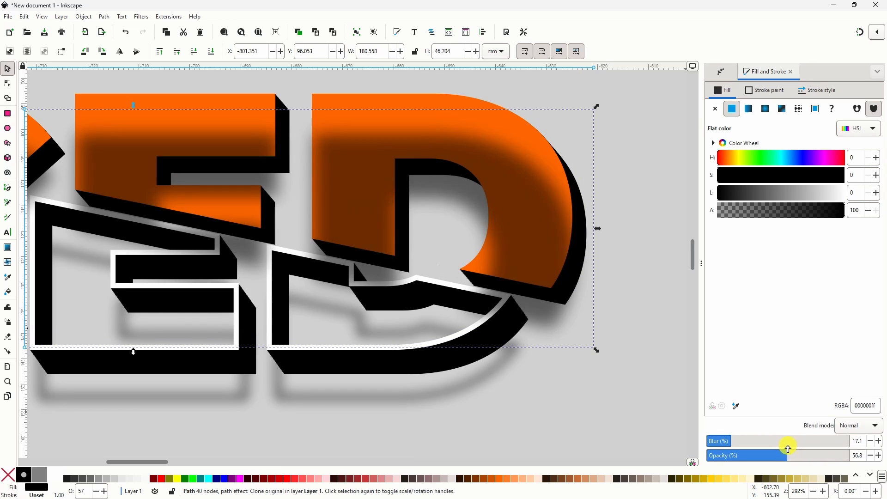
{"action": "left_click", "coordinate": [211, 53]}
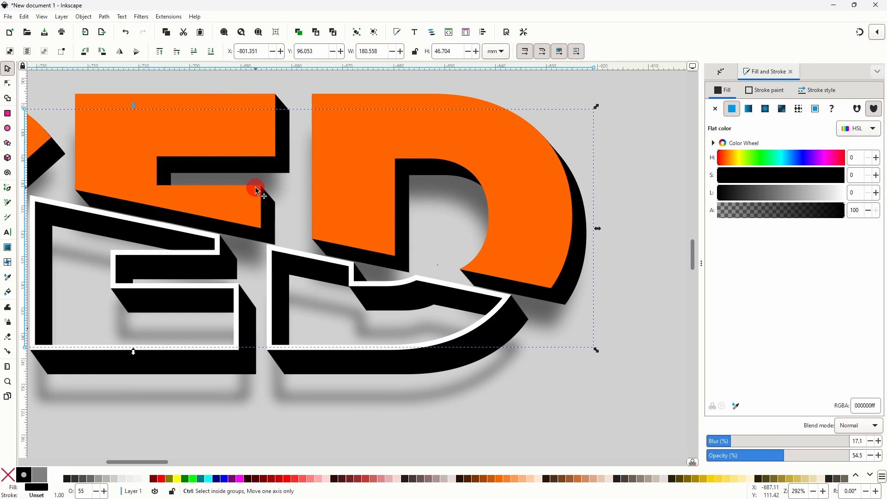
{"action": "scroll", "coordinate": [256, 187], "scroll_direction": "down", "scroll_amount": 3}
{"action": "left_click_drag", "start_coordinate": [225, 186], "coordinate": [392, 187]}
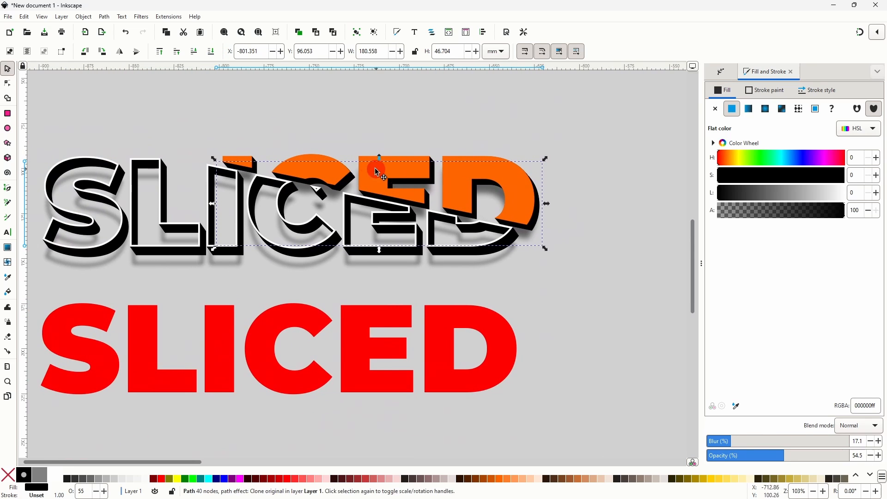
{"action": "left_click", "coordinate": [322, 127]}
Step: Replace the wording of the red source text with HELLO! and leave no trailing character
{"action": "left_click_drag", "start_coordinate": [287, 230], "coordinate": [356, 180]}
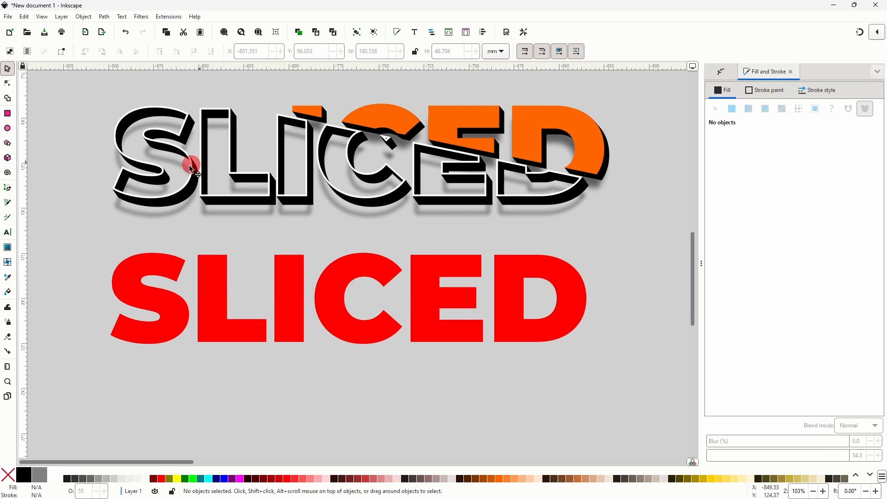
{"action": "left_click_drag", "start_coordinate": [282, 188], "coordinate": [281, 220]}
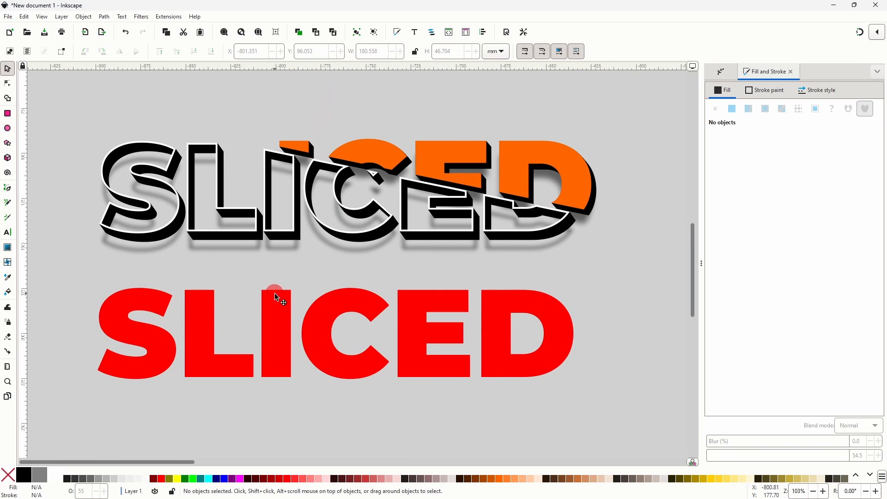
{"action": "left_click", "coordinate": [330, 338]}
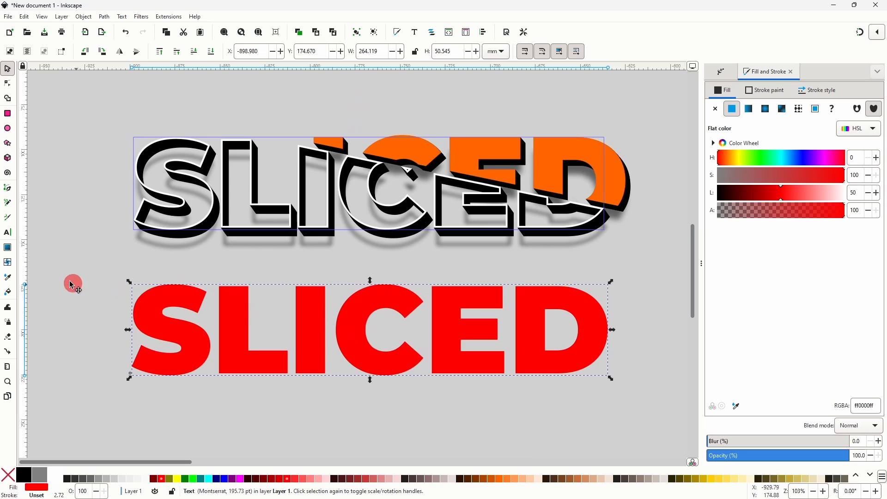
{"action": "left_click", "coordinate": [10, 233]}
{"action": "key", "text": "ctrl+a"}
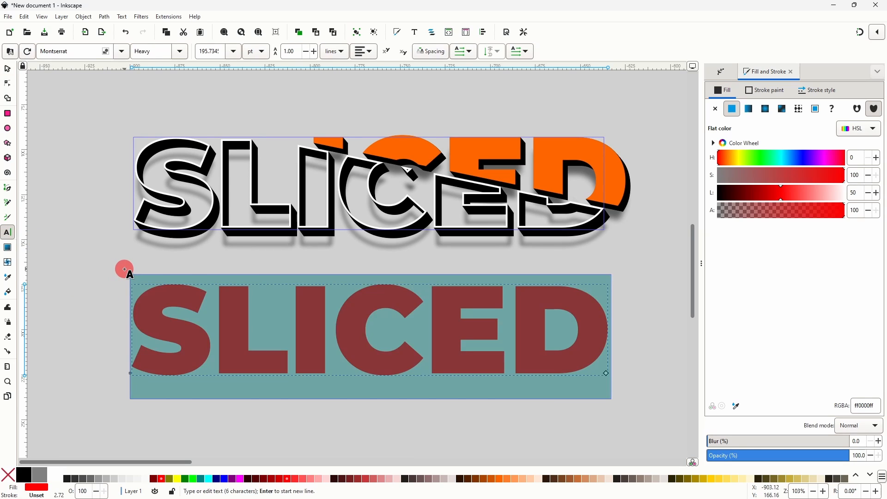
{"action": "type", "text": "HELLO!"}
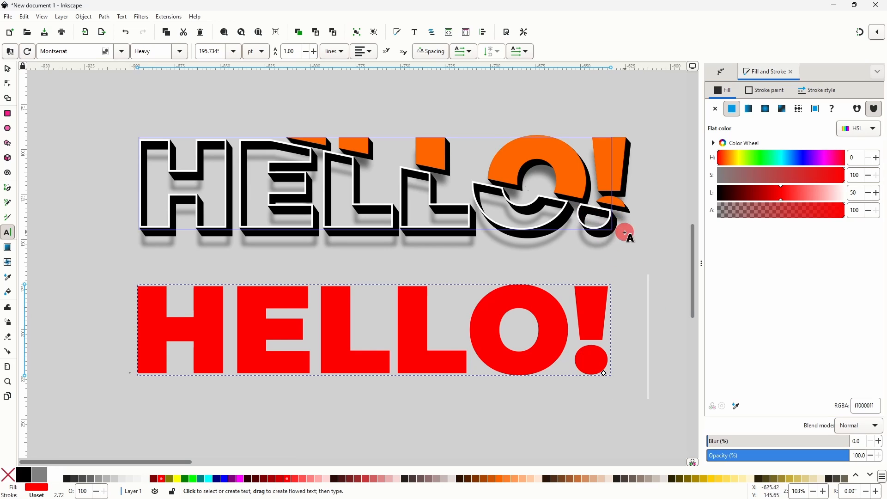
{"action": "key", "text": "BackSpace"}
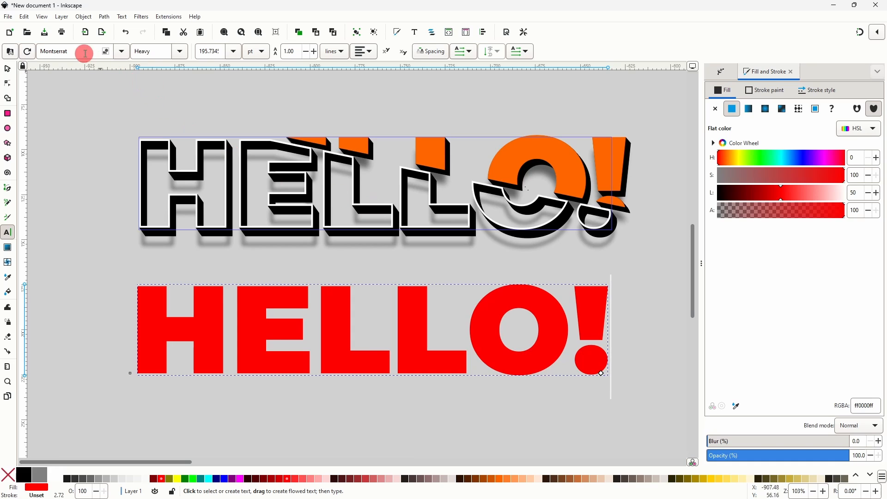
Step: Change the red source text's font to Roboto in the Heavy style
{"action": "left_click", "coordinate": [84, 52]}
{"action": "type", "text": "rob"}
{"action": "left_click", "coordinate": [60, 65]}
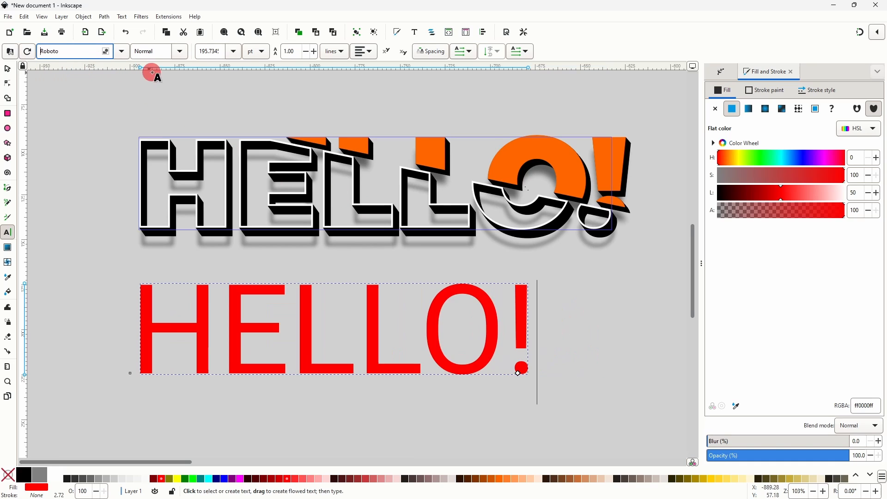
{"action": "left_click", "coordinate": [180, 51]}
{"action": "left_click", "coordinate": [160, 205]}
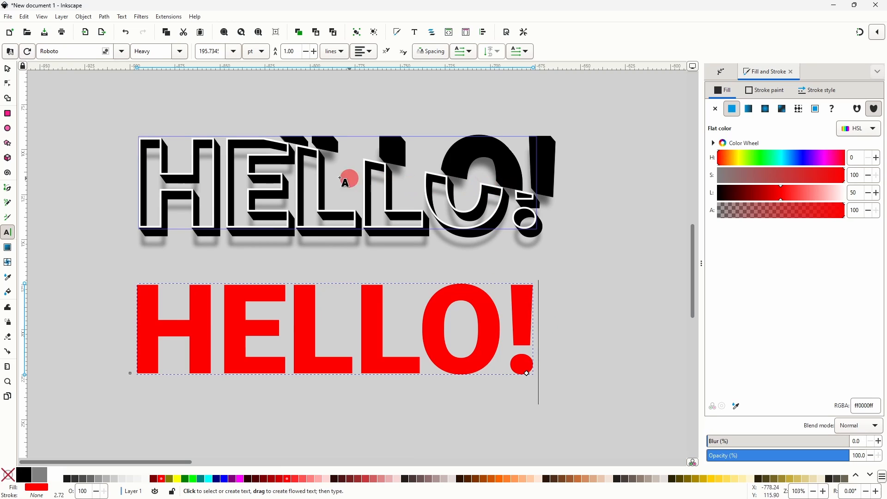
Step: Adjust the white-outlined path's Slice line to start at about X -894.68, Y 177.57 and end at about X -659.40, Y 218.62, and deselect
{"action": "left_click", "coordinate": [8, 70]}
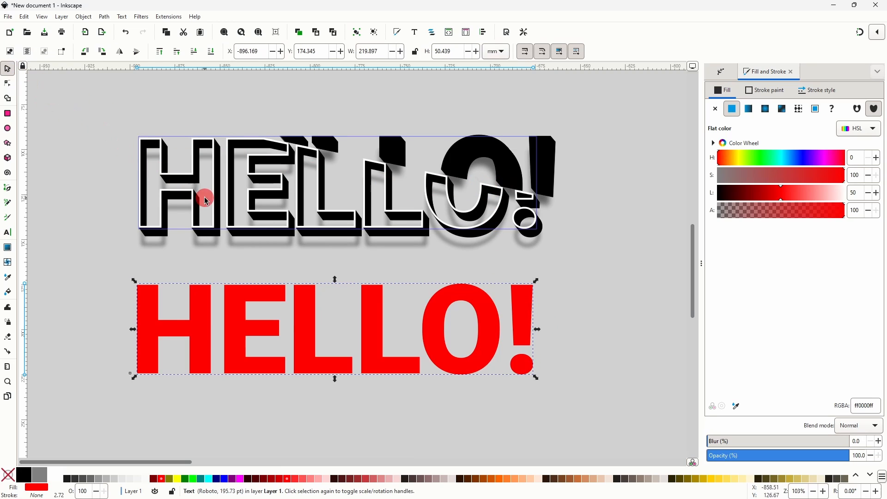
{"action": "left_click", "coordinate": [214, 202]}
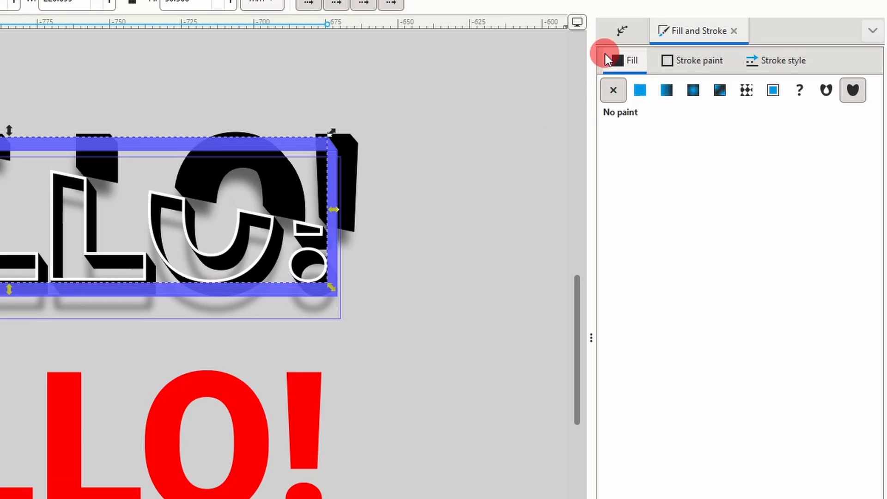
{"action": "left_click", "coordinate": [721, 71]}
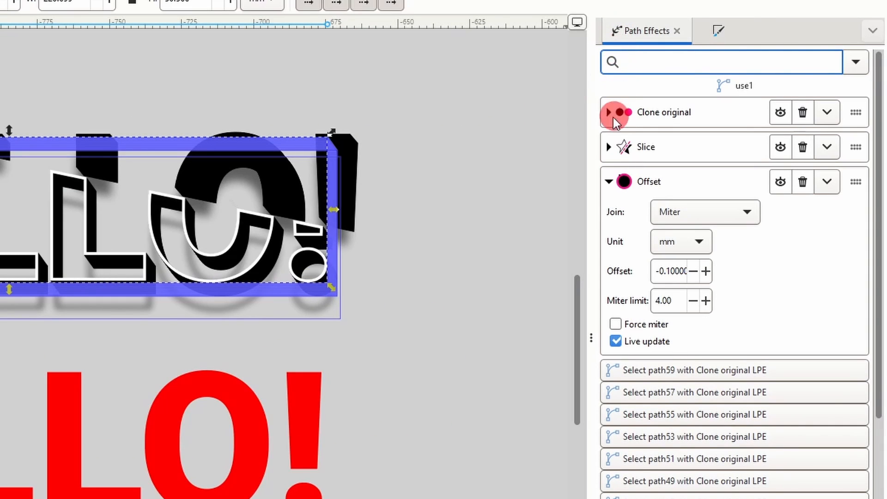
{"action": "left_click", "coordinate": [609, 147]}
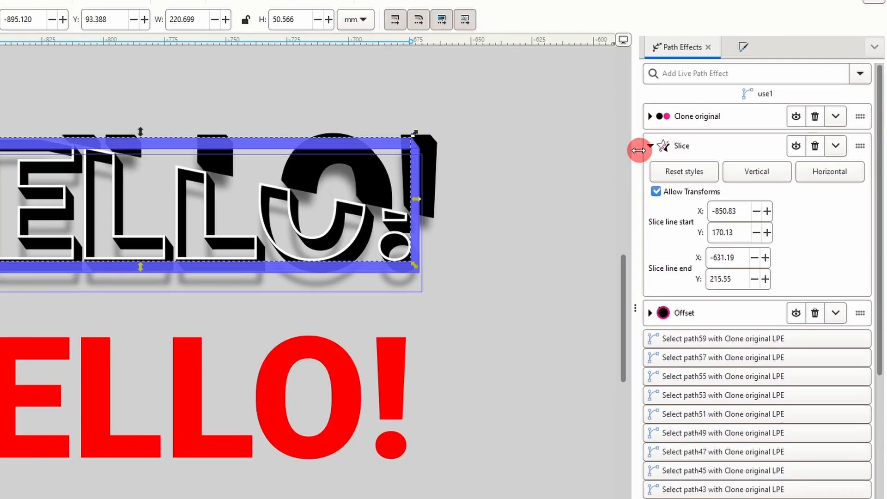
{"action": "left_click", "coordinate": [415, 177]}
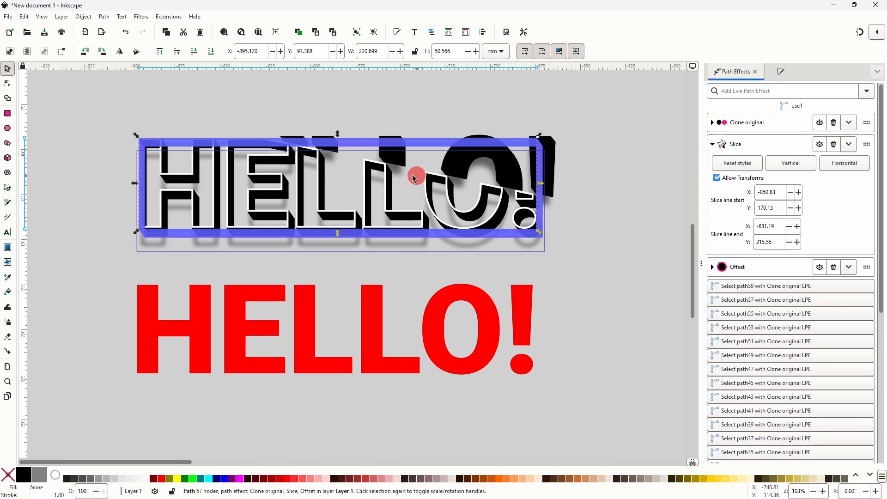
{"action": "left_click", "coordinate": [8, 84]}
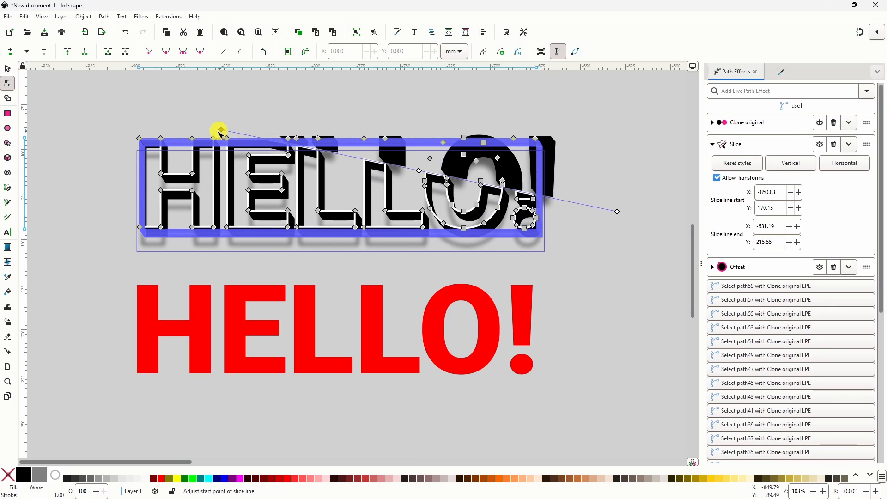
{"action": "left_click_drag", "start_coordinate": [220, 133], "coordinate": [143, 143]}
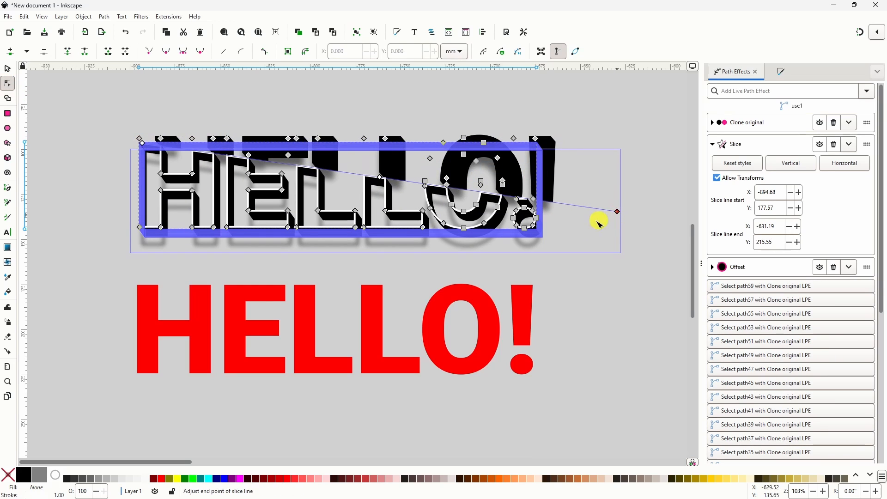
{"action": "mouse_move", "coordinate": [598, 224]}
{"action": "left_mouse_down"}
{"action": "mouse_move", "coordinate": [546, 232]}
{"action": "mouse_move", "coordinate": [570, 224]}
{"action": "left_mouse_up"}
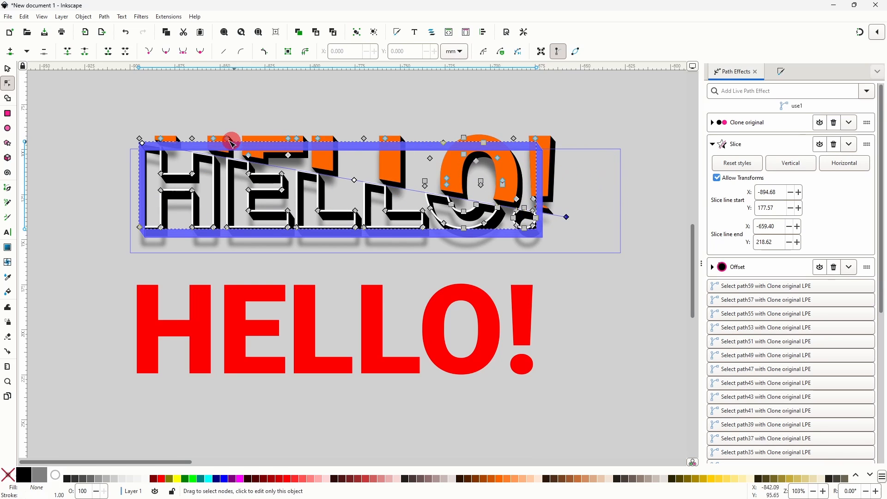
{"action": "left_click", "coordinate": [7, 69]}
{"action": "left_click", "coordinate": [108, 137]}
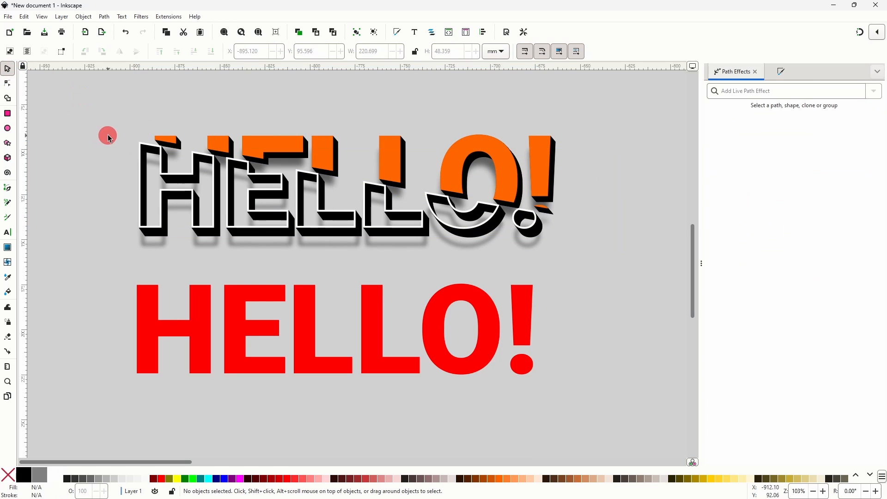
Step: Separate the slices by moving all upper slice objects slightly up and right and all lower slice objects slightly down and right, and deselect
{"action": "key", "text": "ctrl+z"}
{"action": "left_click_drag", "start_coordinate": [147, 118], "coordinate": [588, 235]}
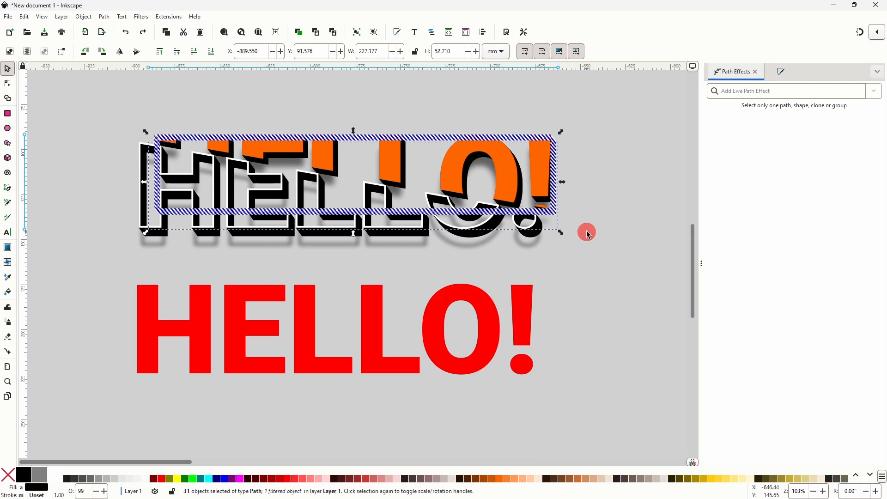
{"action": "left_click_drag", "start_coordinate": [459, 172], "coordinate": [470, 175]}
{"action": "left_click_drag", "start_coordinate": [550, 258], "coordinate": [170, 167]}
{"action": "left_click", "coordinate": [305, 110]}
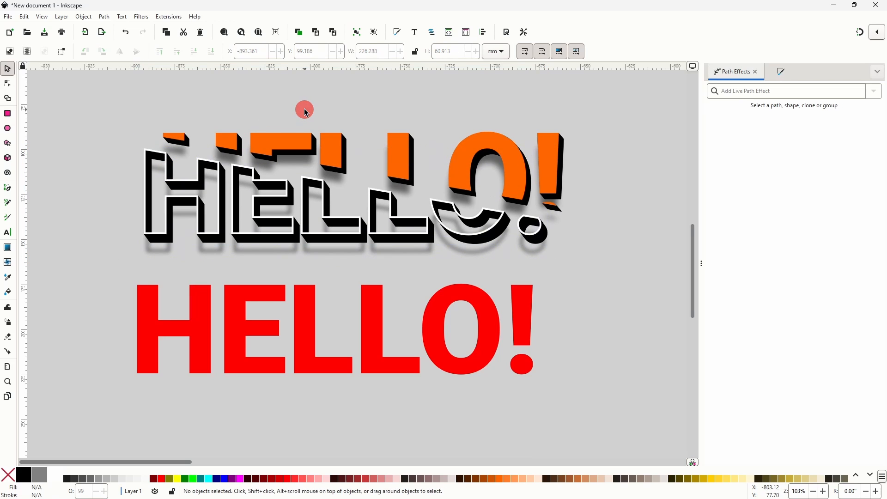